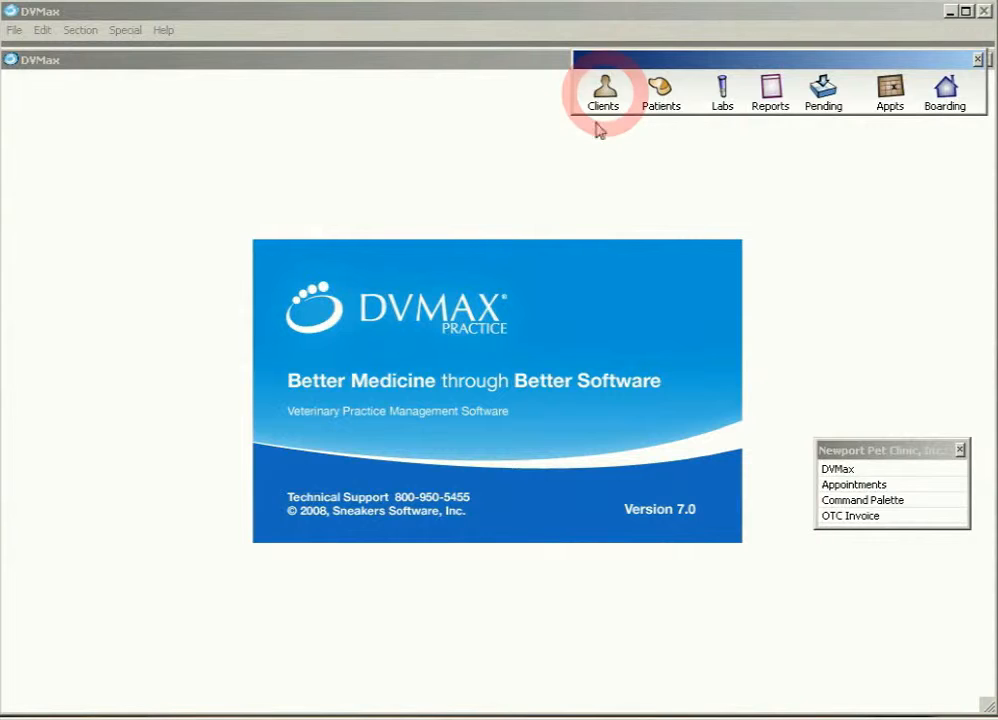
Find the client by last name and open the protected document Collection Letter #1-Mild from the client's word processing documents
type("manz")
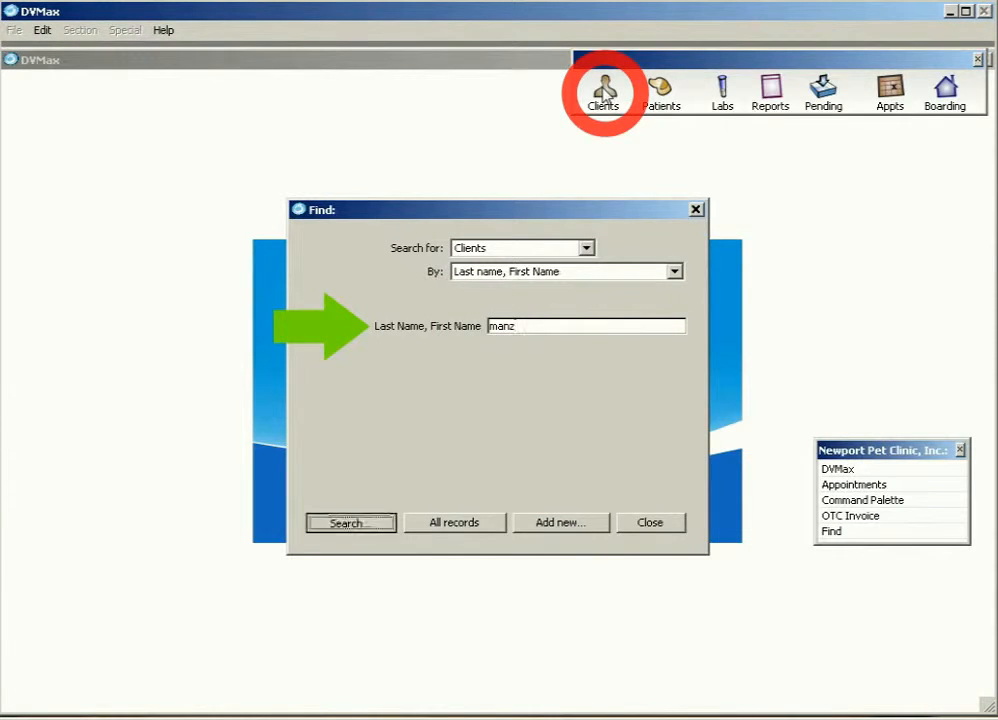
key("Return")
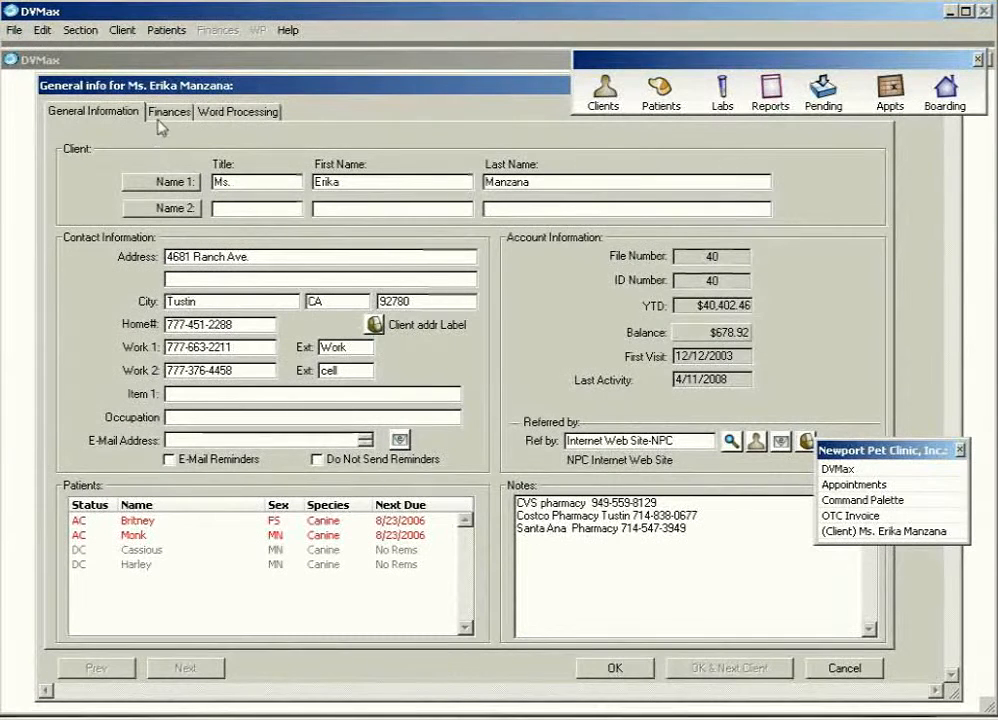
left_click(229, 117)
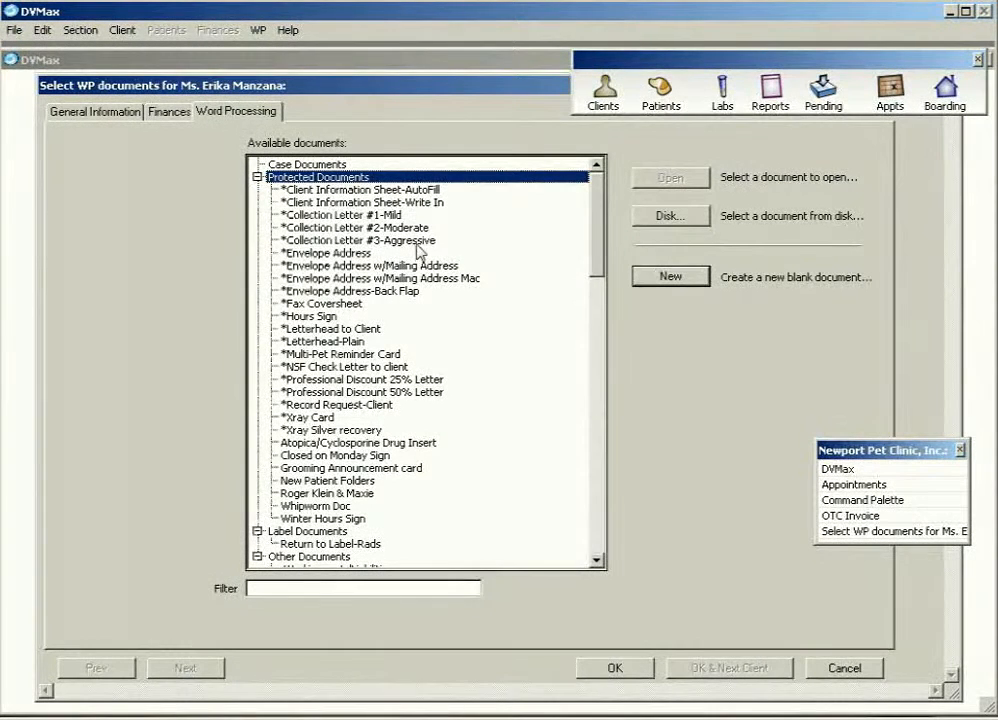
double_click(355, 215)
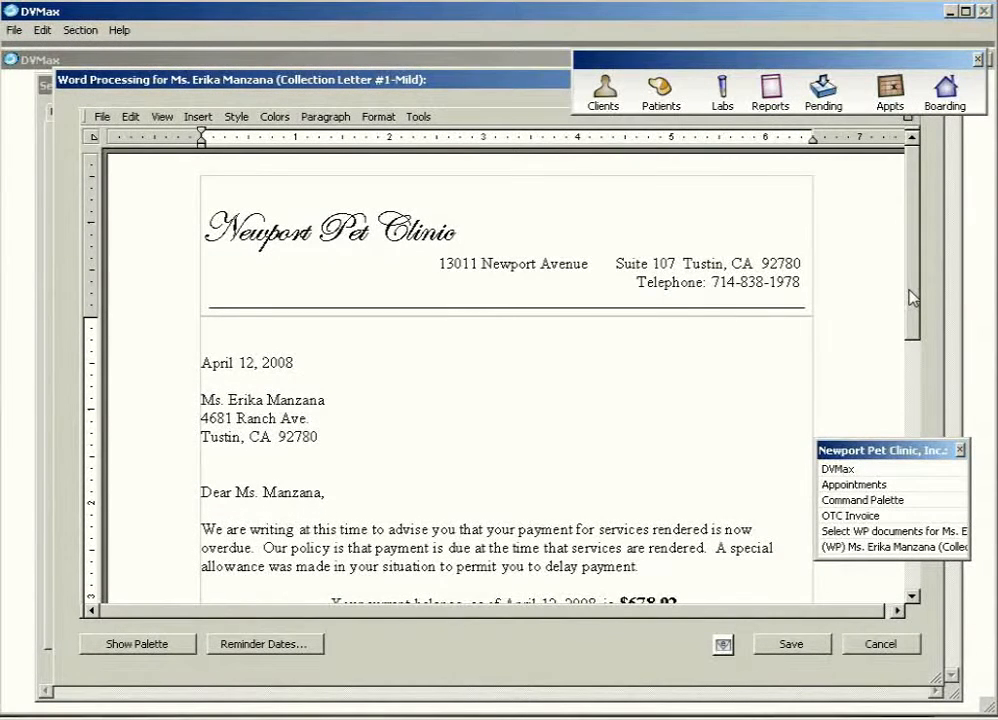
Review the collection letter's merged client details and the current balance sentence
left_click_drag(912, 297, 913, 396)
left_click(665, 385)
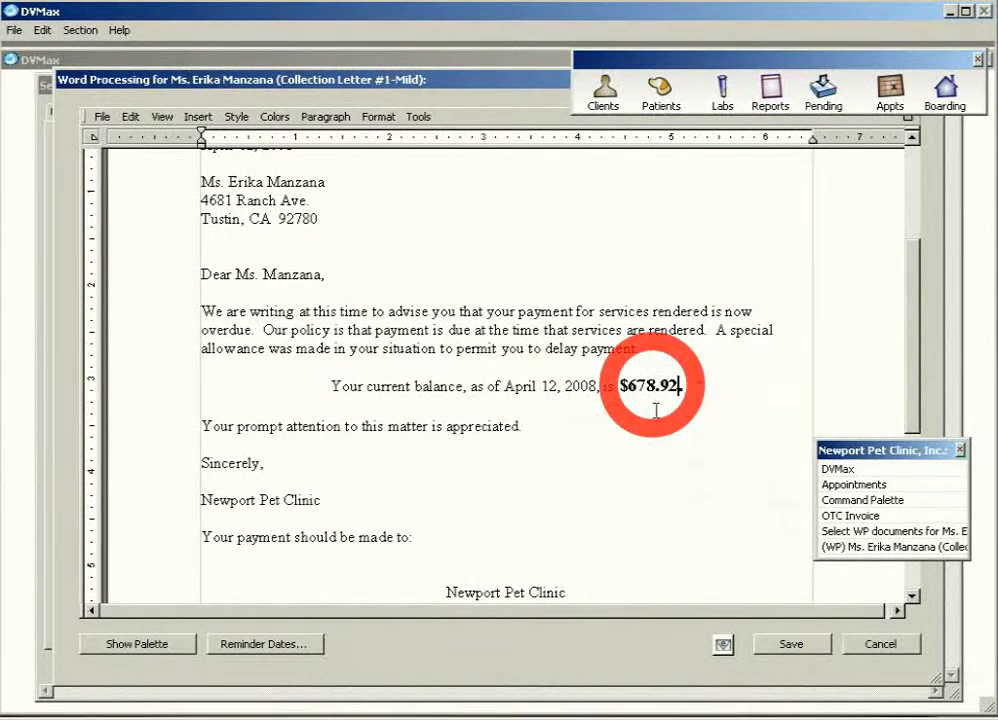
key("BackSpace")
type(".")
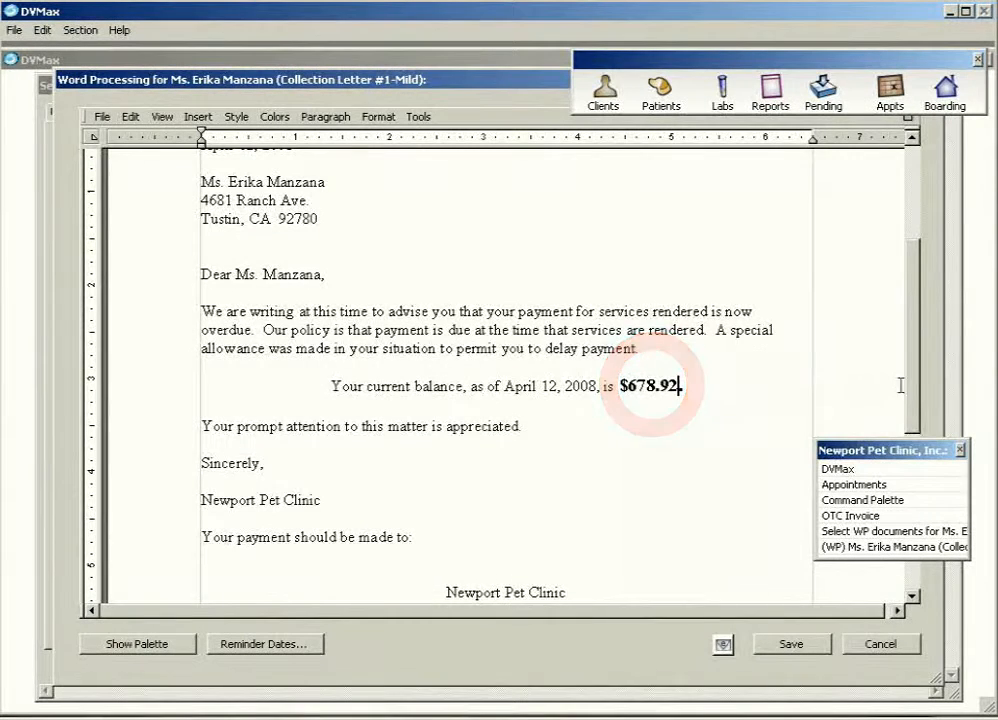
scroll(913, 394, "up", 3)
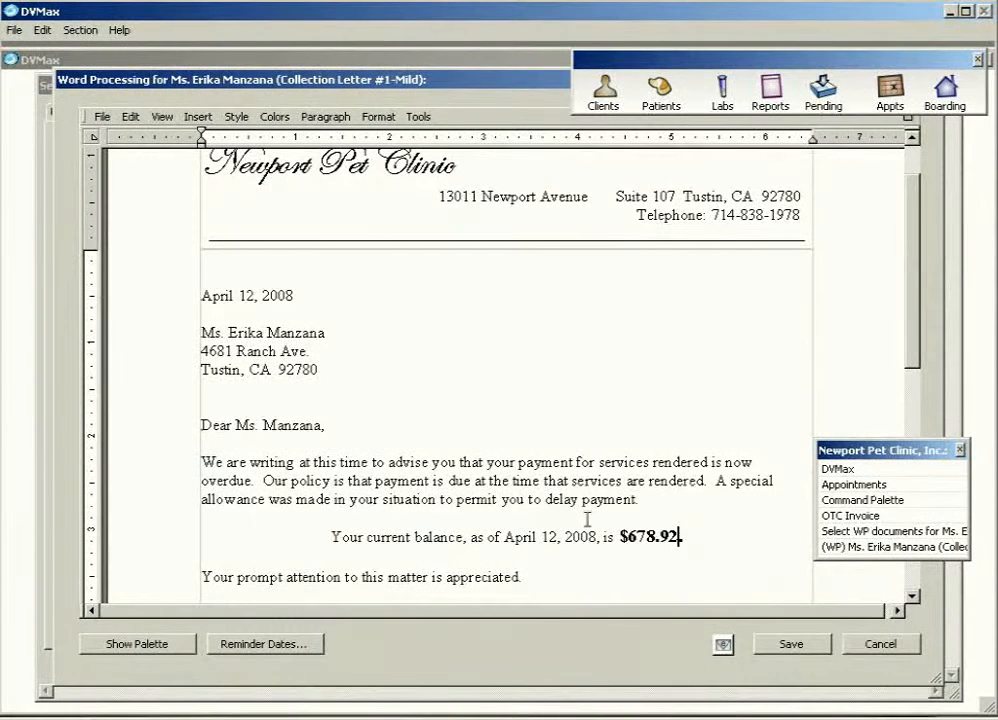
key("BackSpace")
Show the field references in the collection letter to examine its placeholders, and switch back to the merged values
left_click(161, 117)
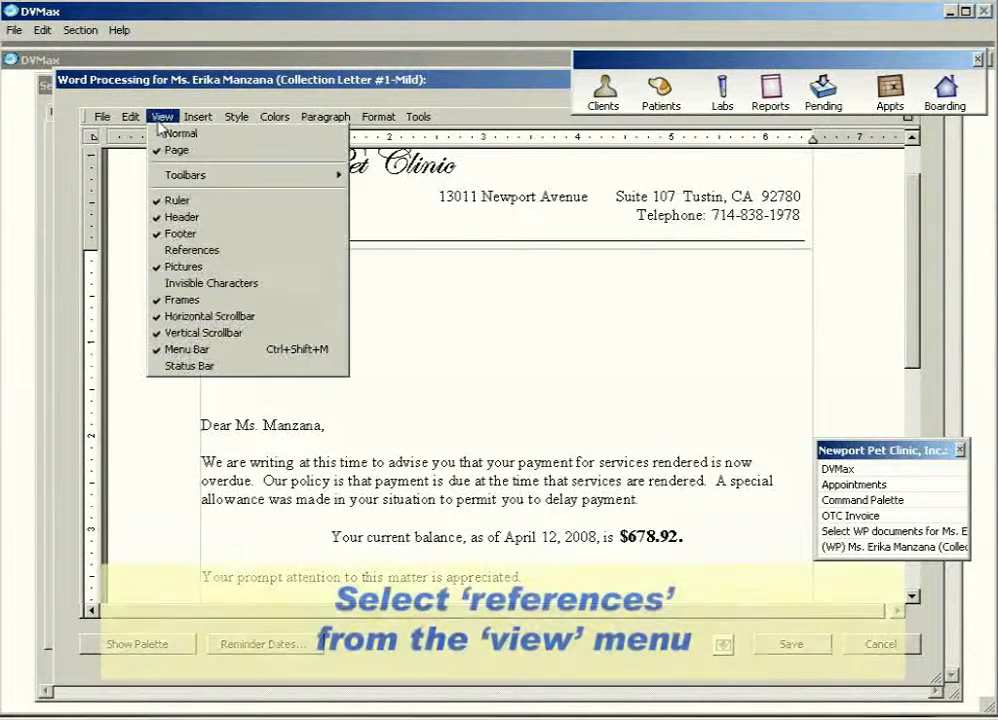
left_click(203, 255)
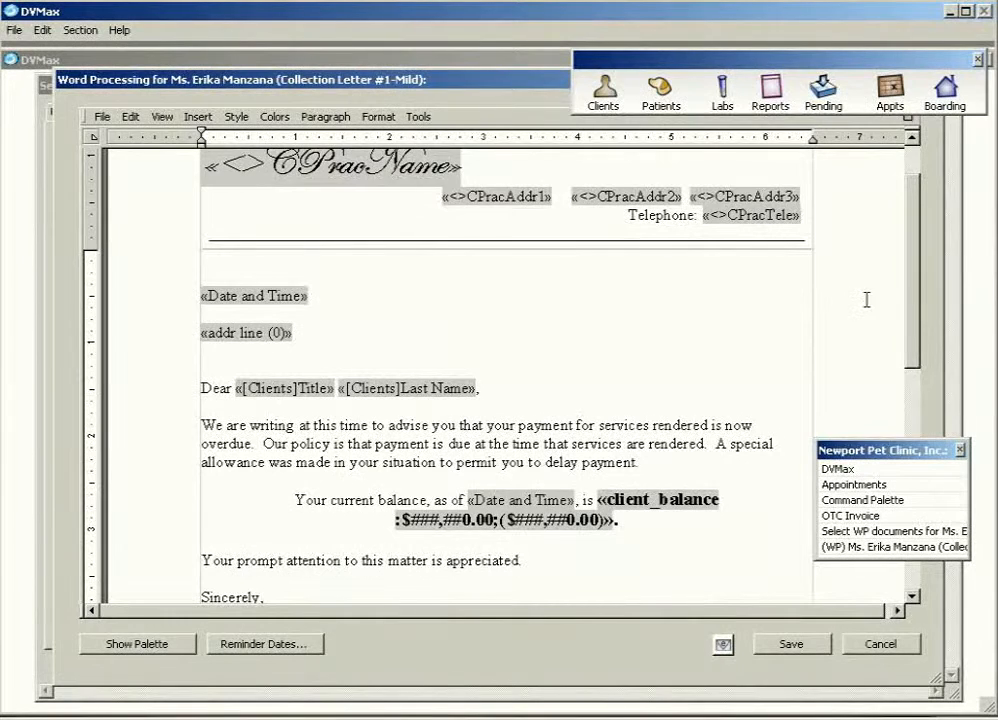
scroll(491, 375, "up", 2)
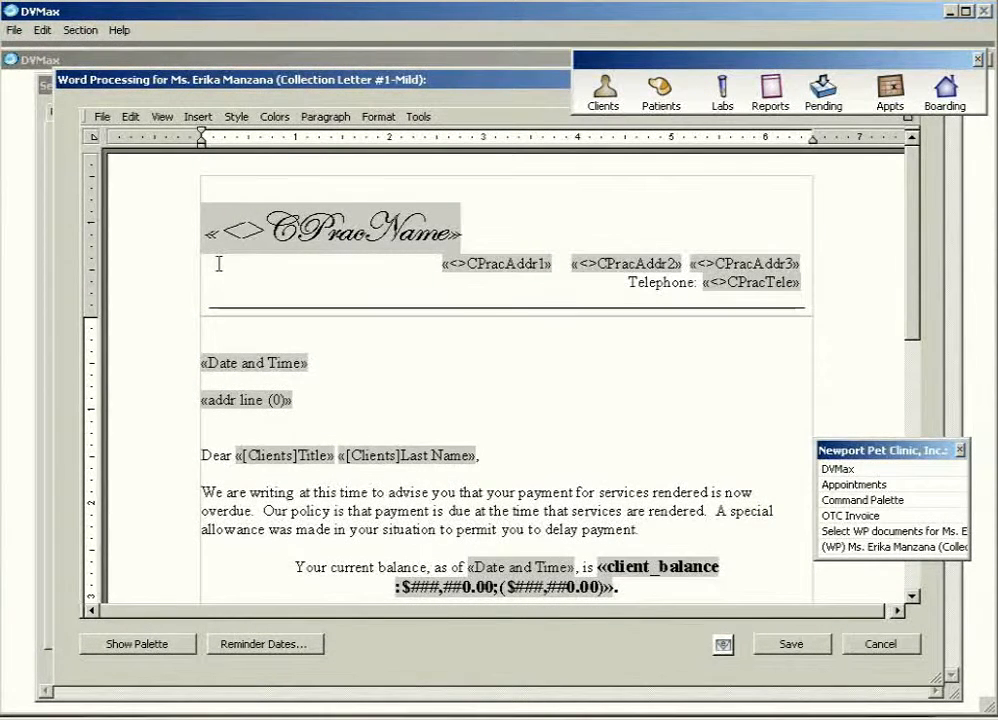
left_click(163, 118)
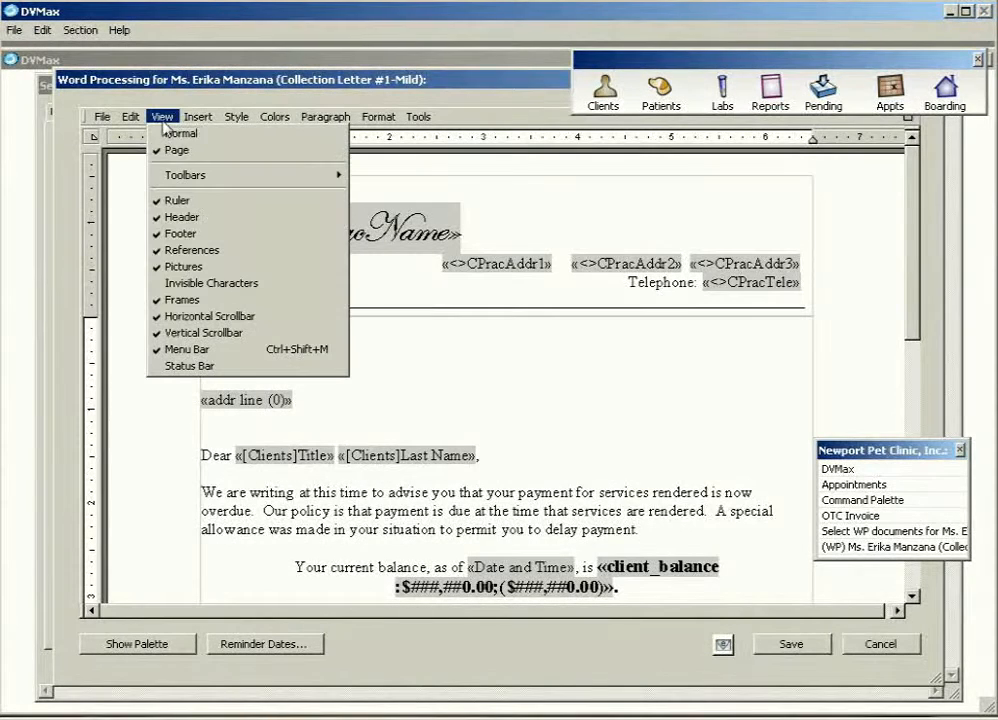
left_click(192, 251)
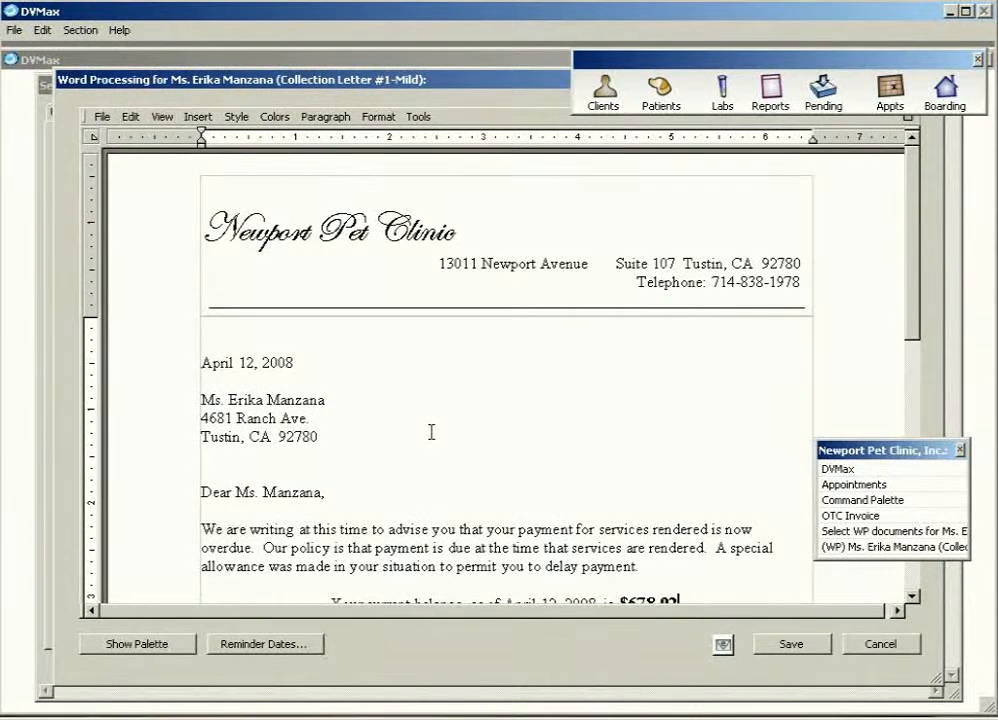
Save the collection letter as a case document for the client under the name Collection Letter #1-Mild
scroll(910, 350, "down", 1)
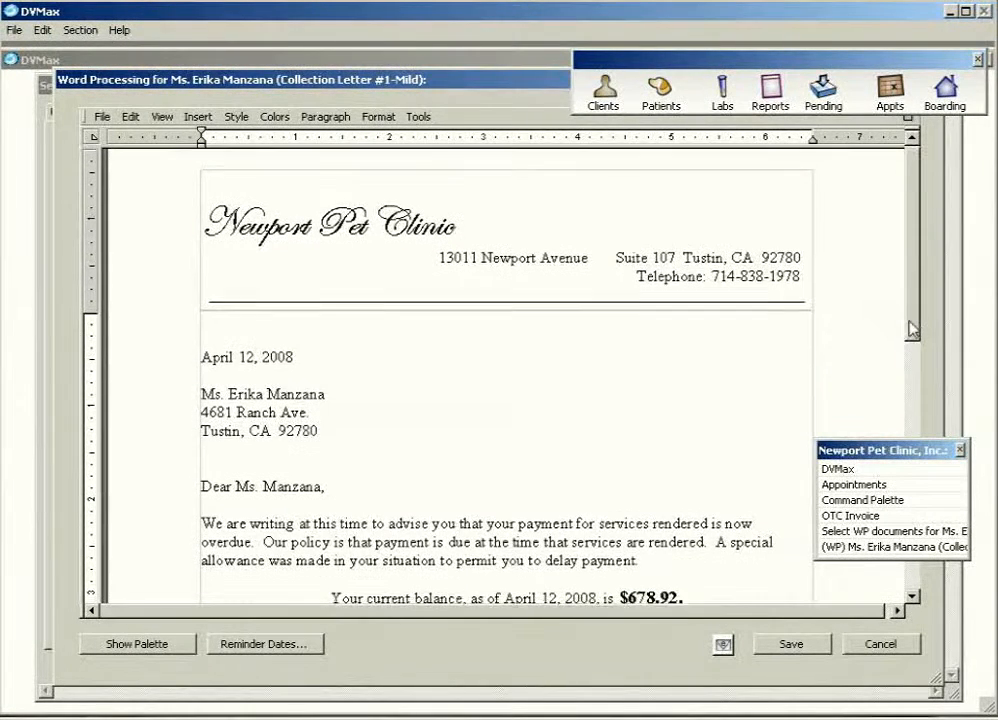
left_click_drag(906, 345, 902, 316)
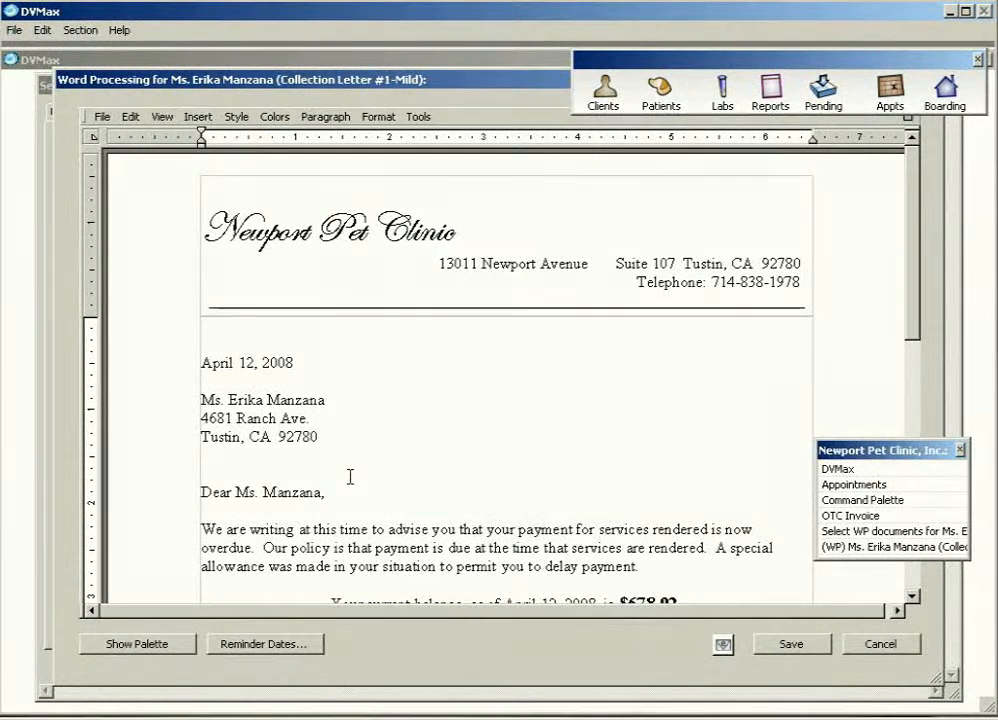
left_click(102, 117)
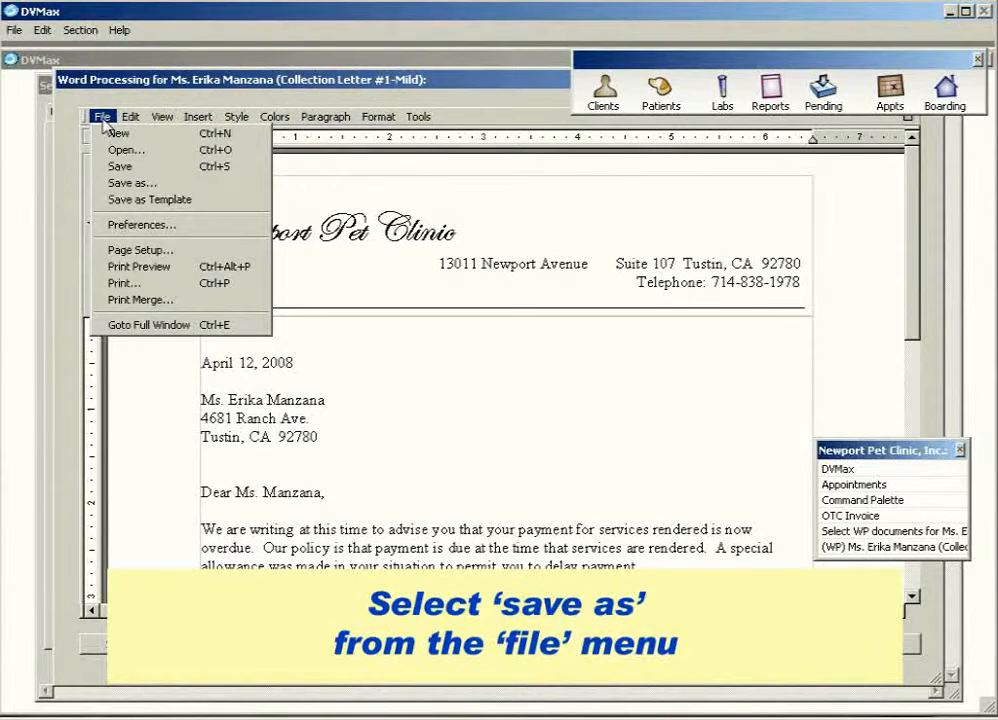
left_click(130, 183)
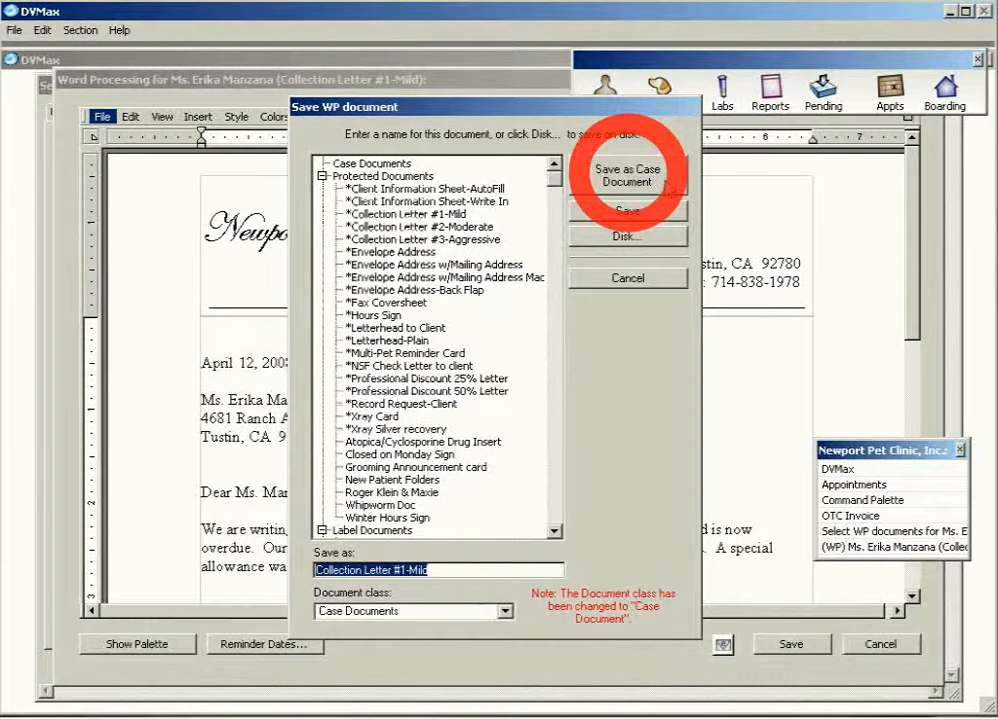
left_click(668, 189)
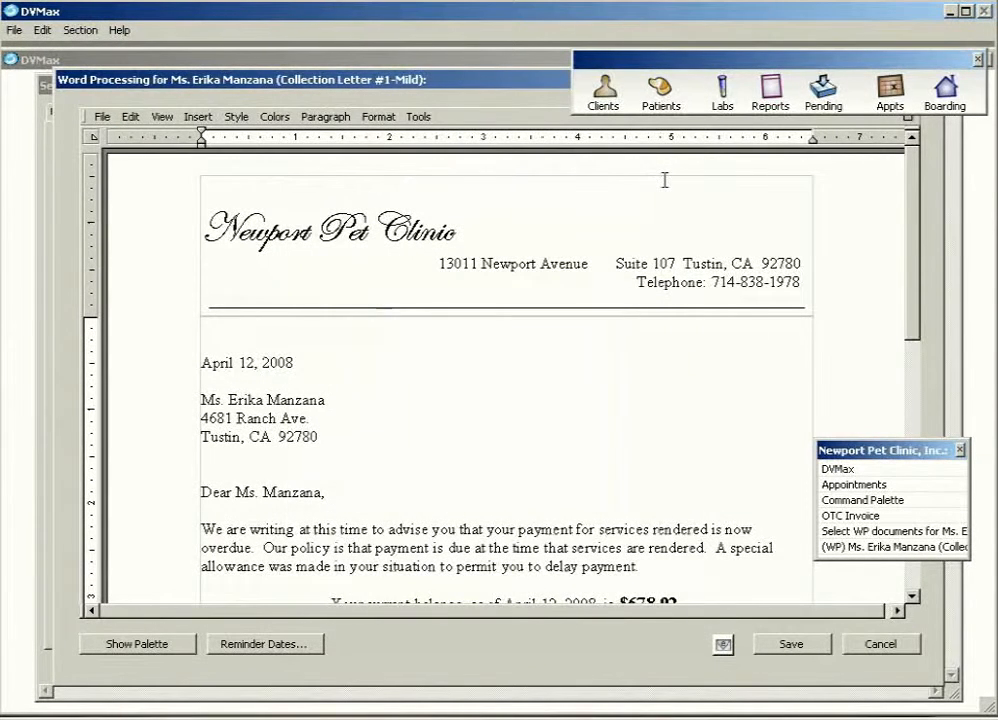
Check the client's case documents in the list of documents to open, and close the list without opening any
left_click(102, 117)
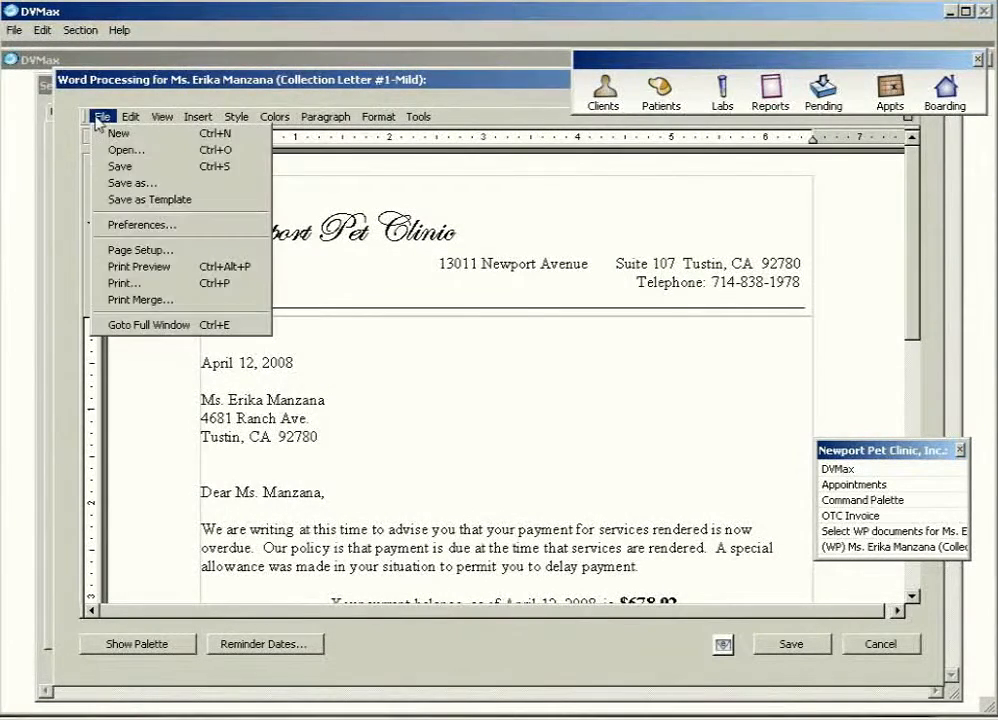
left_click(110, 150)
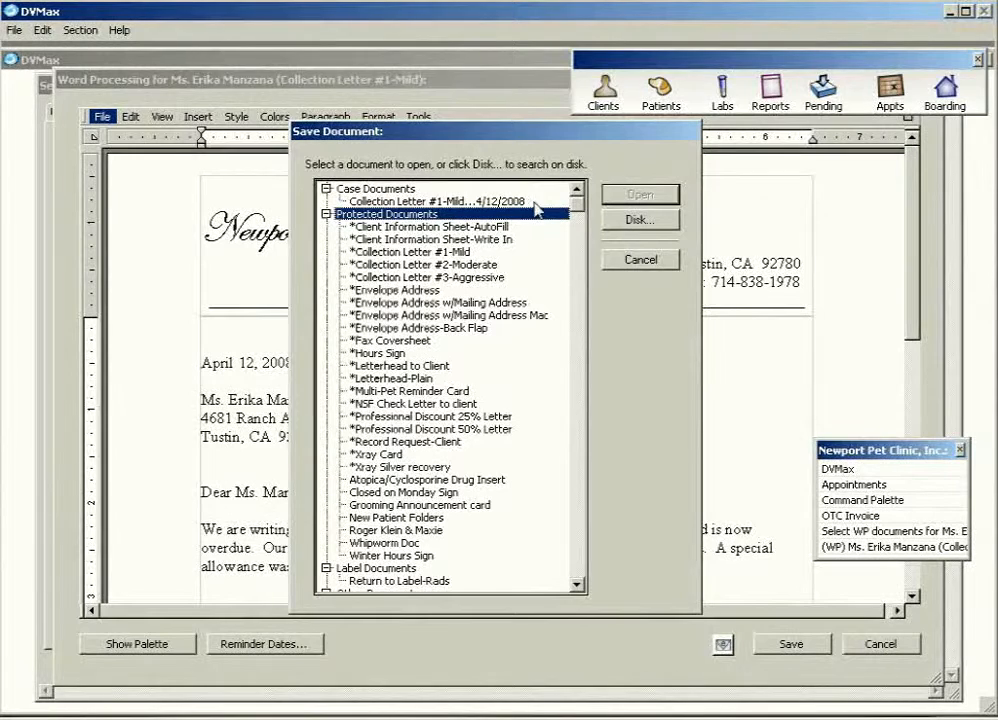
left_click(641, 259)
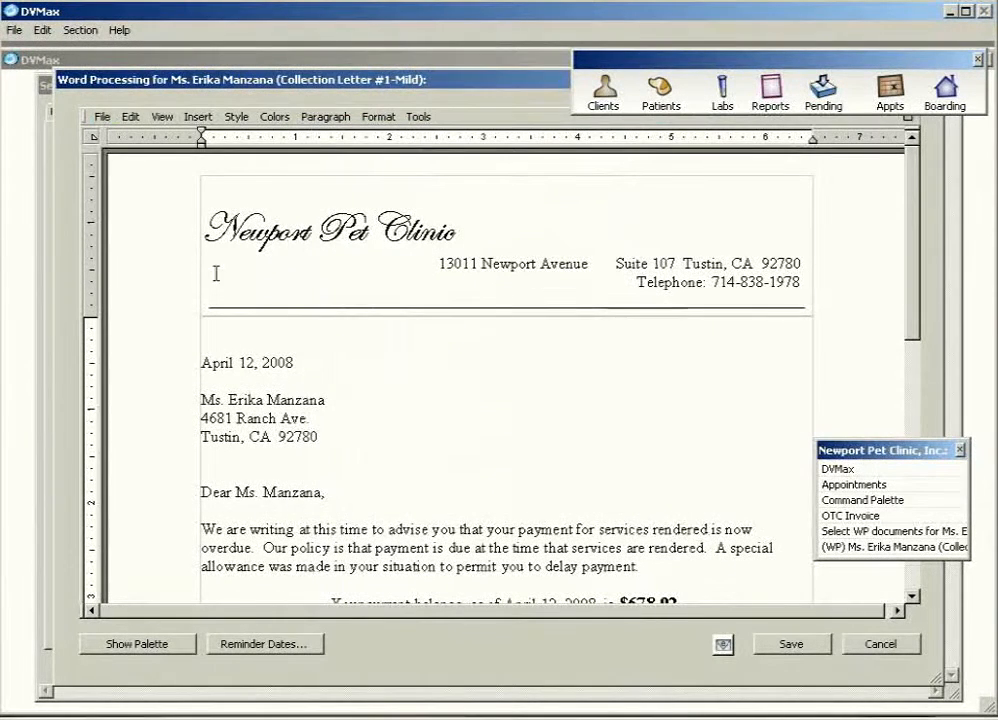
Open the protected document Letterhead to Client for the same client
left_click(102, 117)
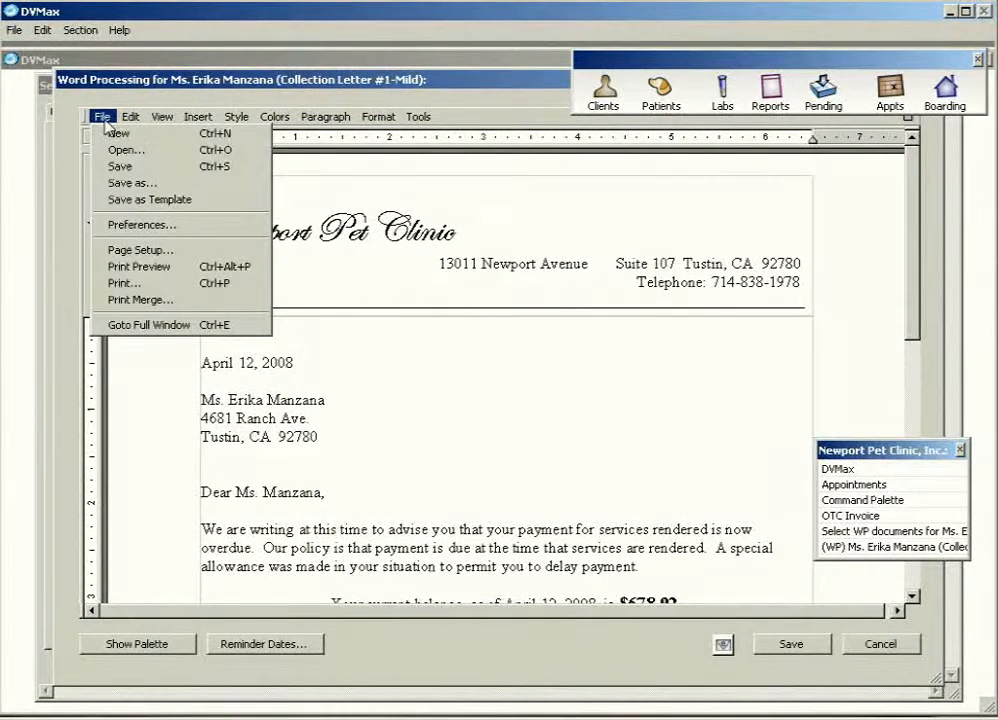
left_click(107, 150)
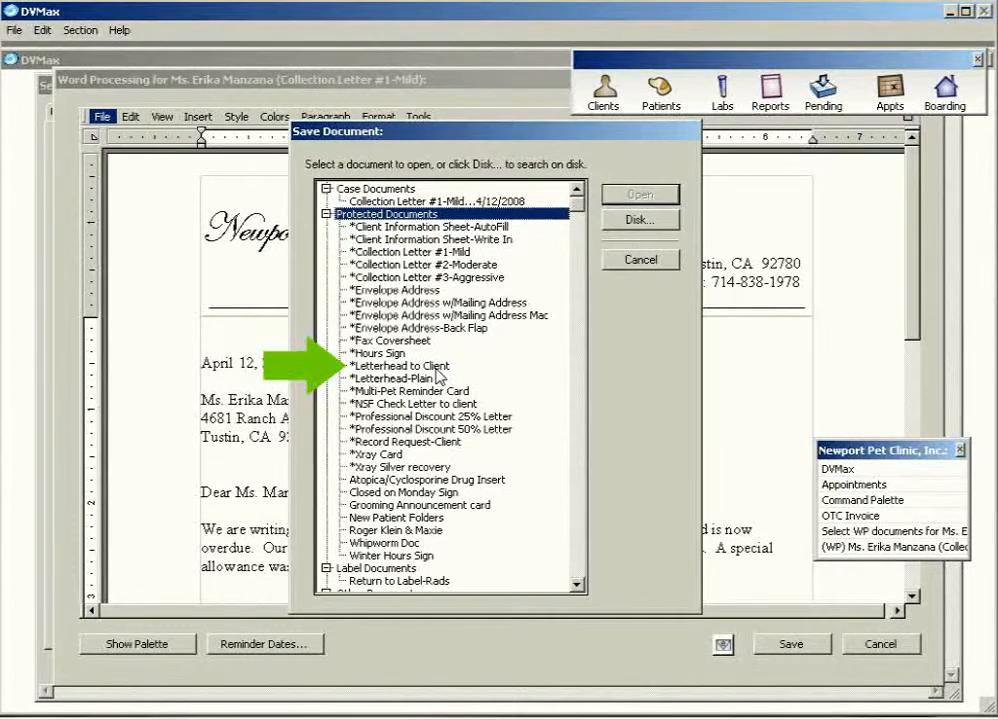
left_click(437, 367)
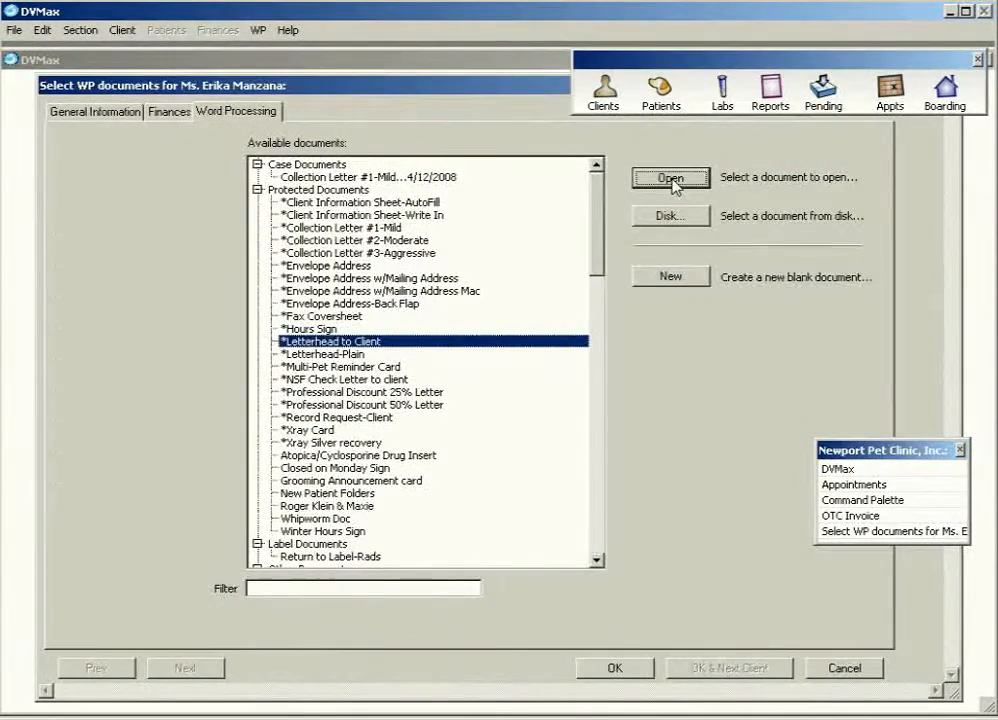
left_click(672, 180)
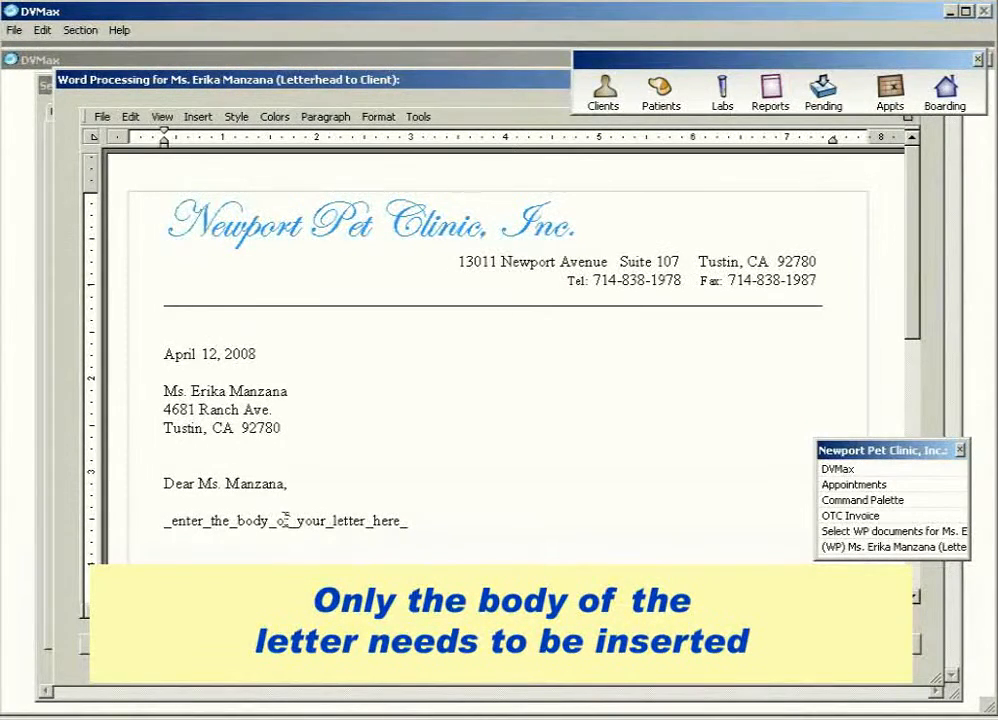
Replace the letter's body placeholder with the copied paragraph about the pet gecko
double_click(280, 518)
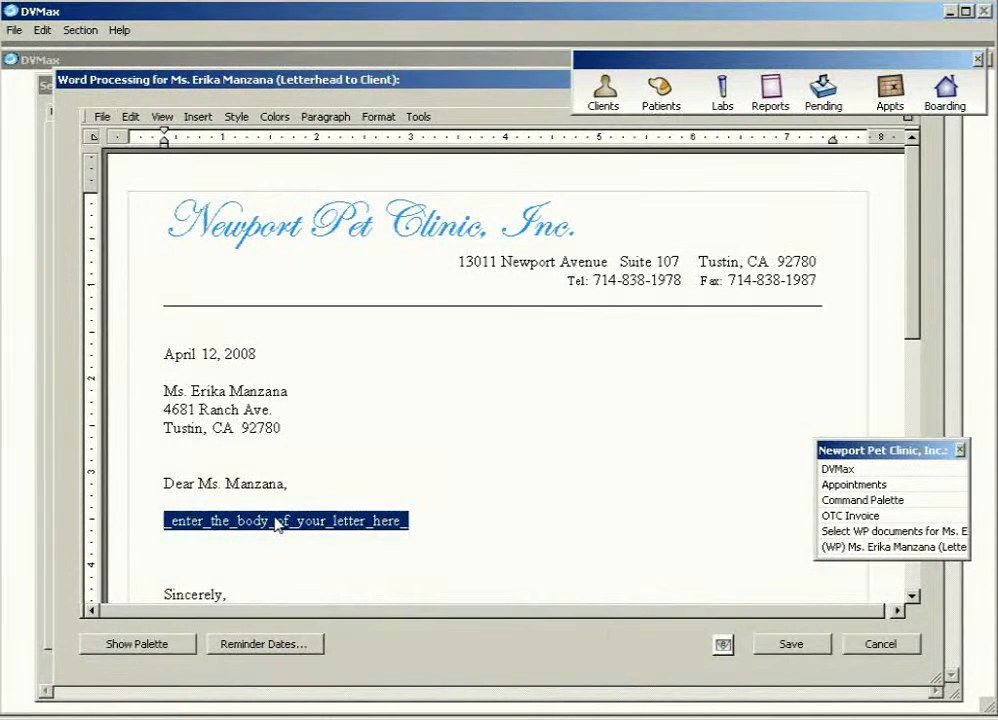
right_click(277, 522)
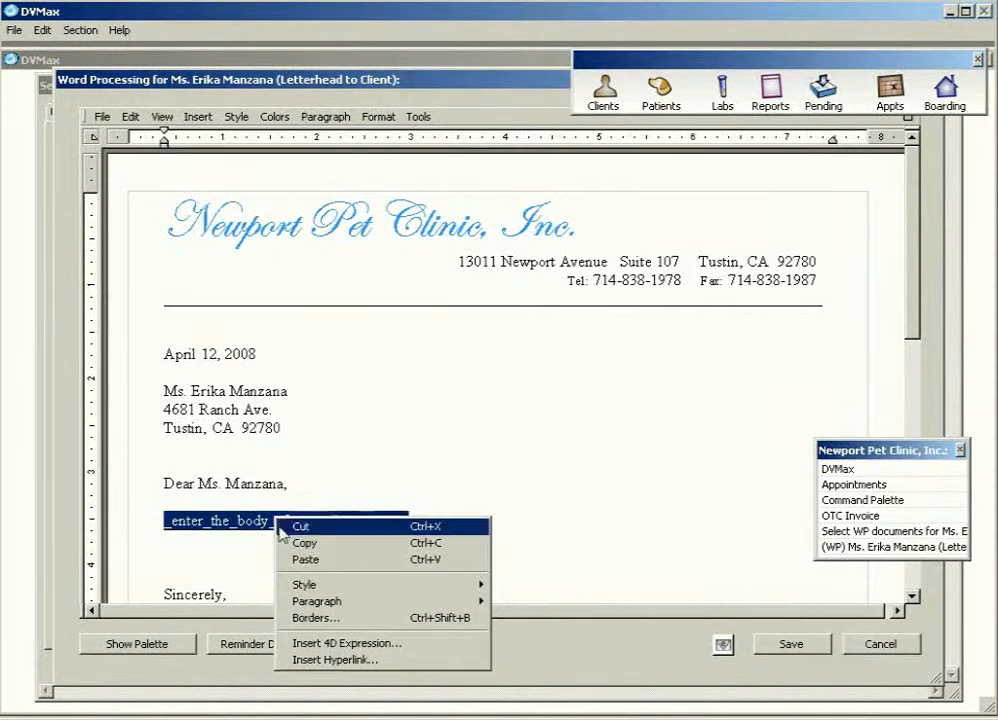
left_click(289, 559)
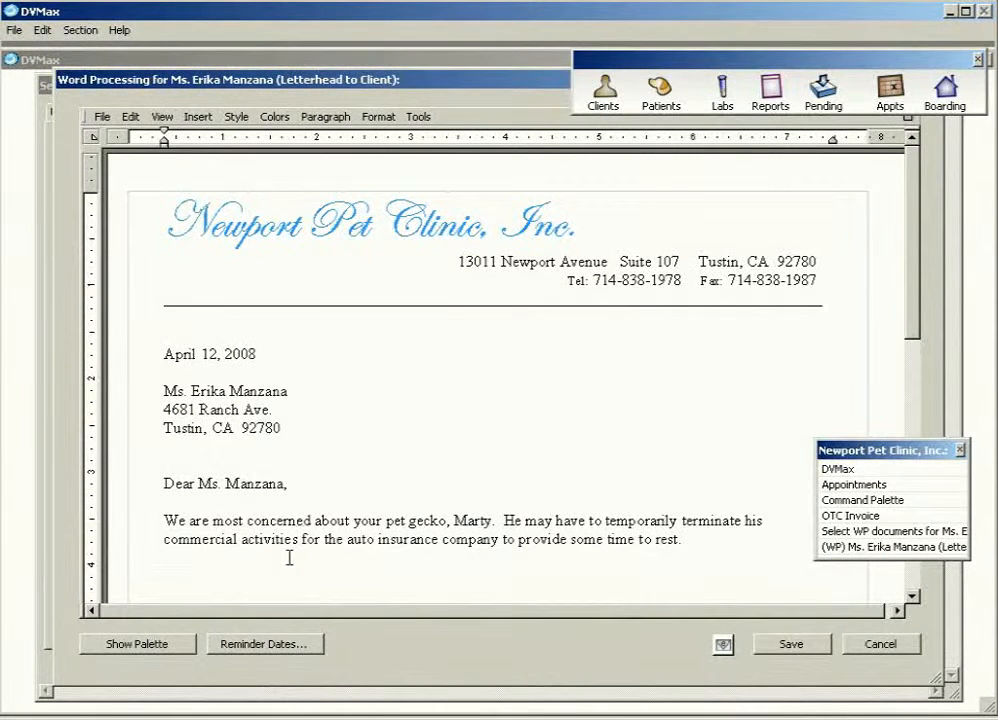
Save the completed letter as a case document named "Letter regarding Marty"
left_click(916, 598)
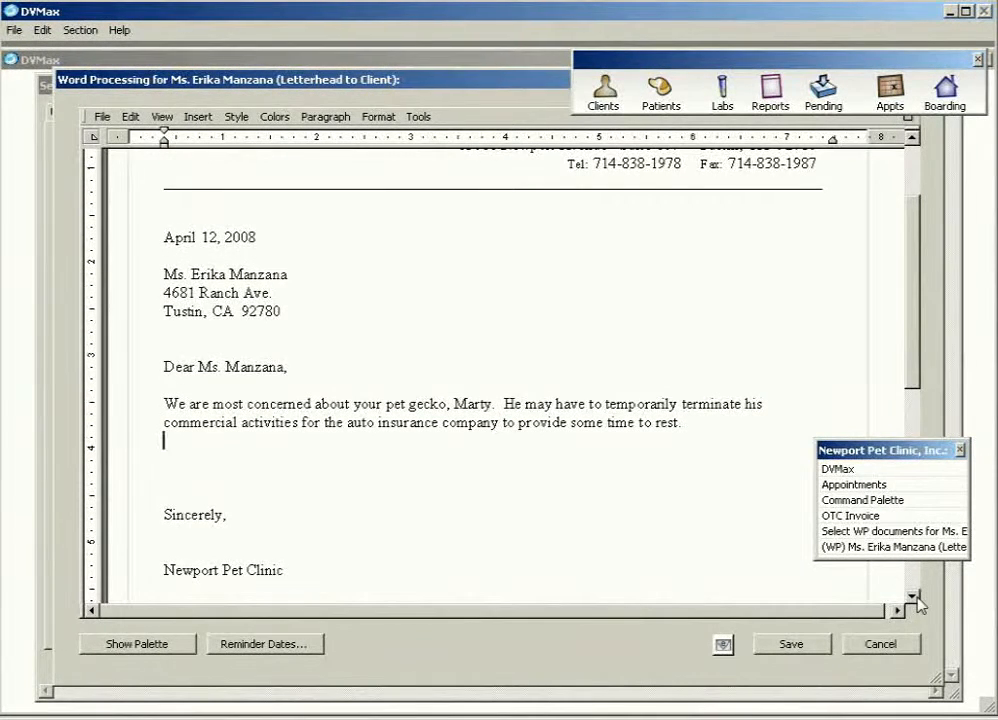
left_click_drag(913, 363, 913, 290)
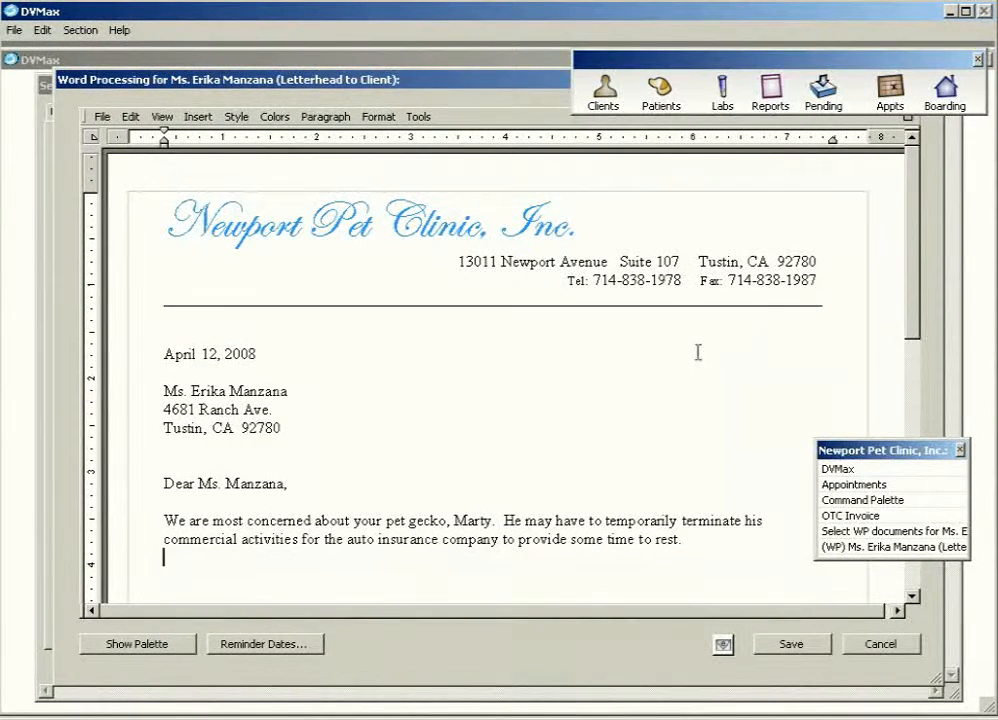
left_click(101, 118)
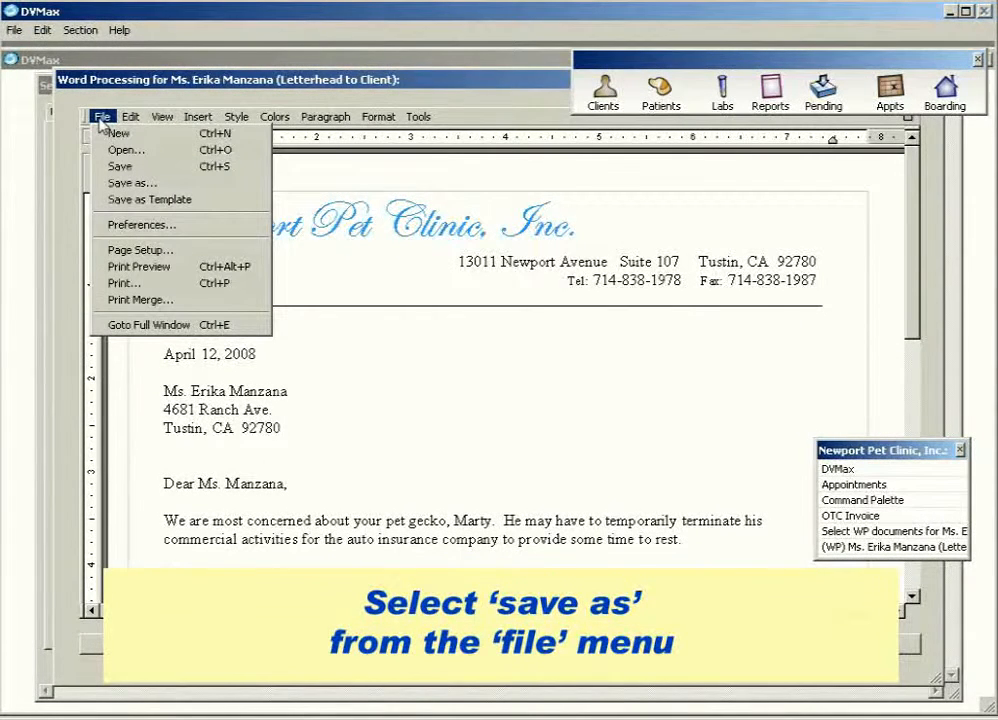
left_click(98, 185)
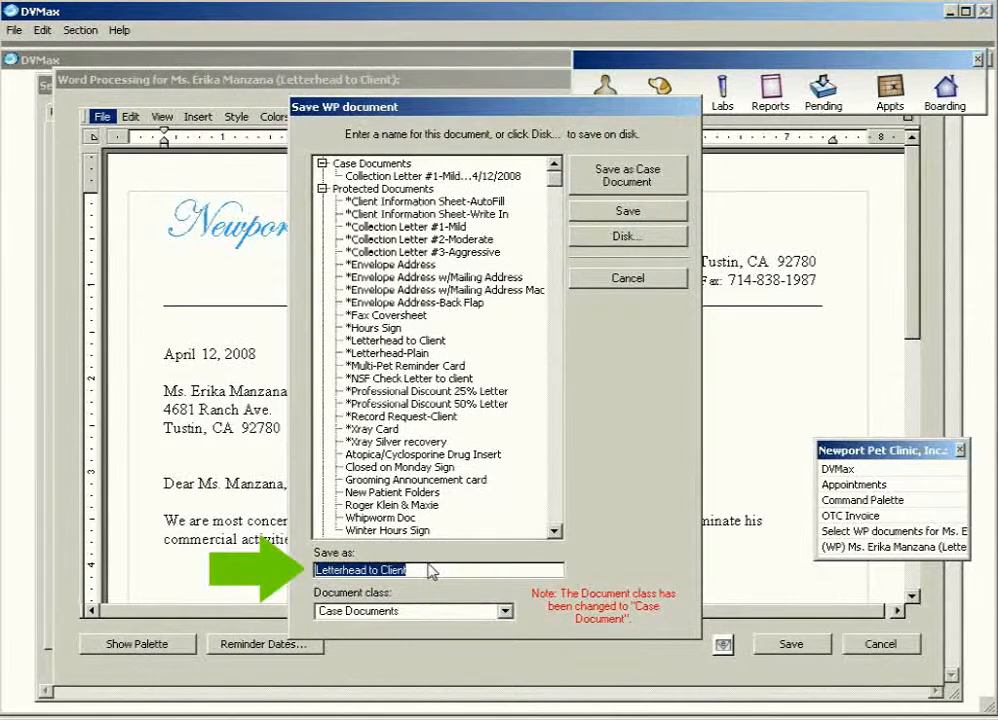
type("Letter")
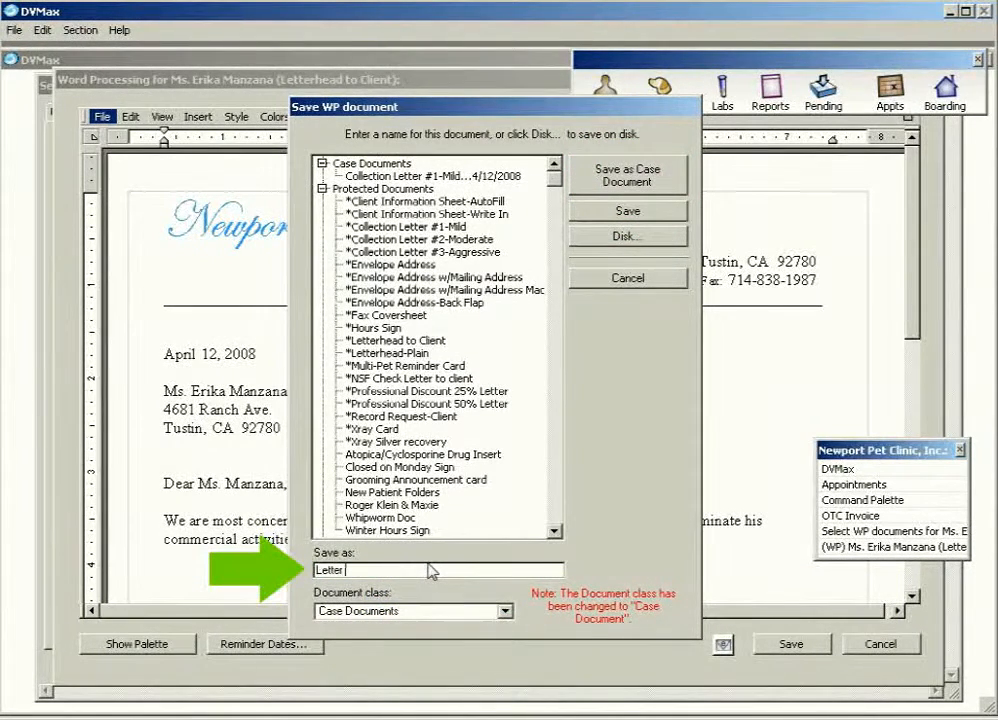
type(" regardi")
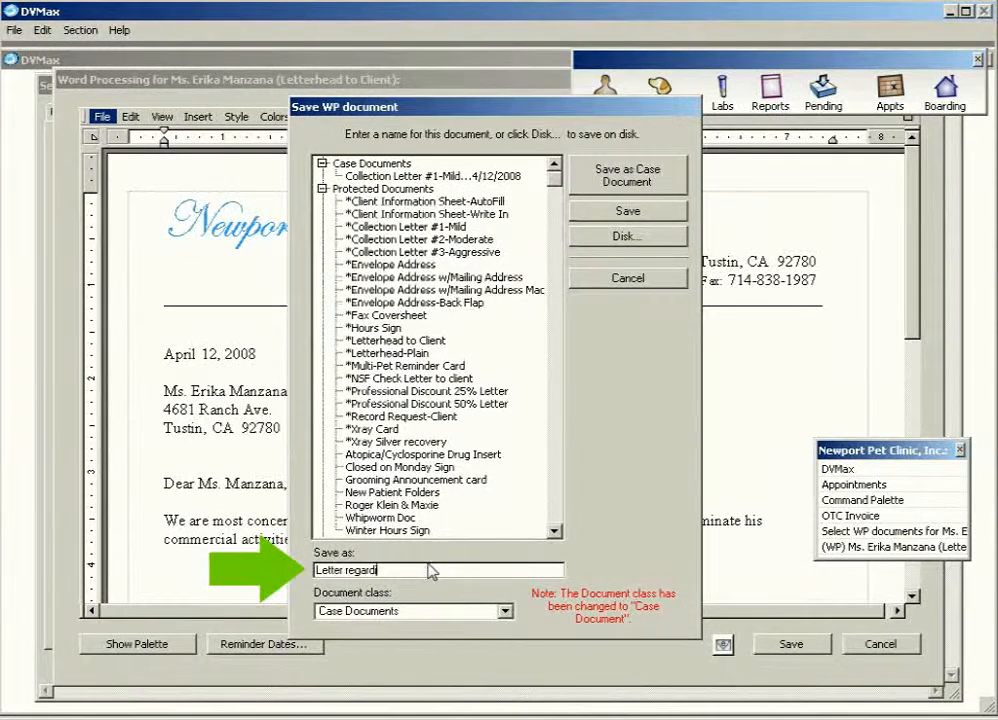
type("ng Marty")
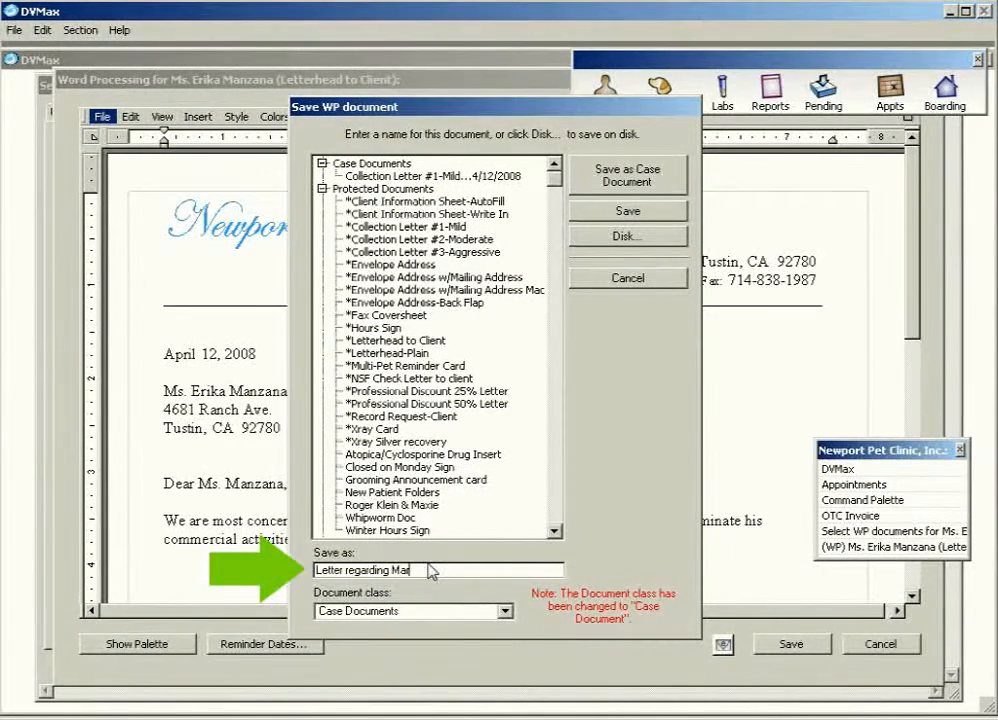
left_click(619, 207)
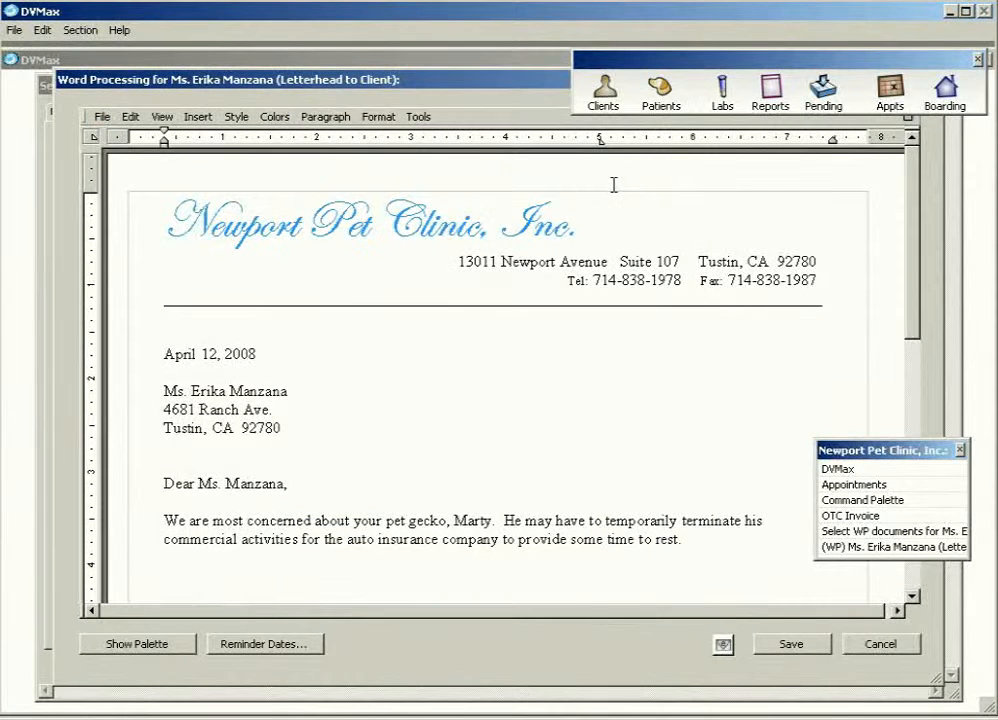
Check the list of documents for the saved case letter, and open the protected document Letterhead-Plain for the client
left_click(101, 116)
left_click(108, 152)
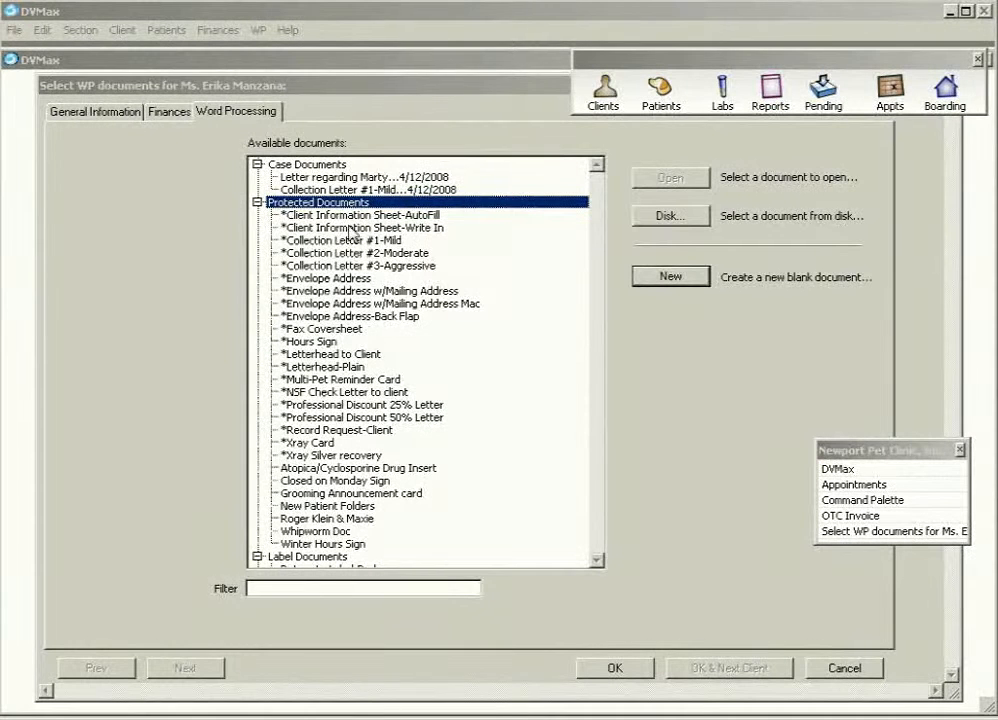
double_click(358, 367)
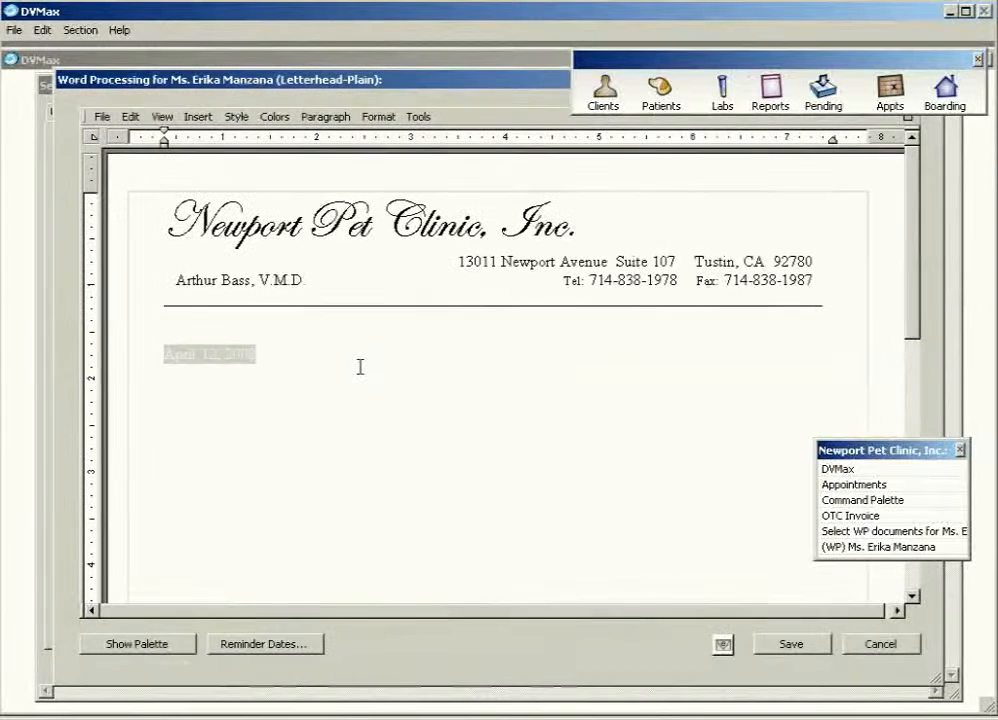
Format the date line below the letterhead as bold at 14 points
left_click(328, 380)
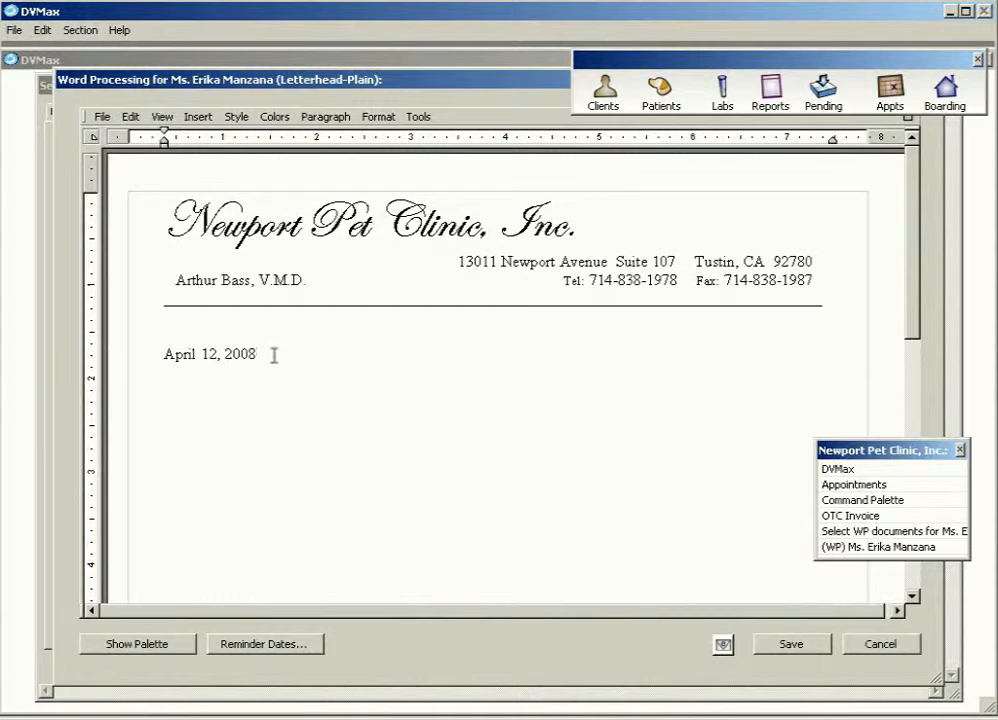
left_click_drag(274, 354, 167, 354)
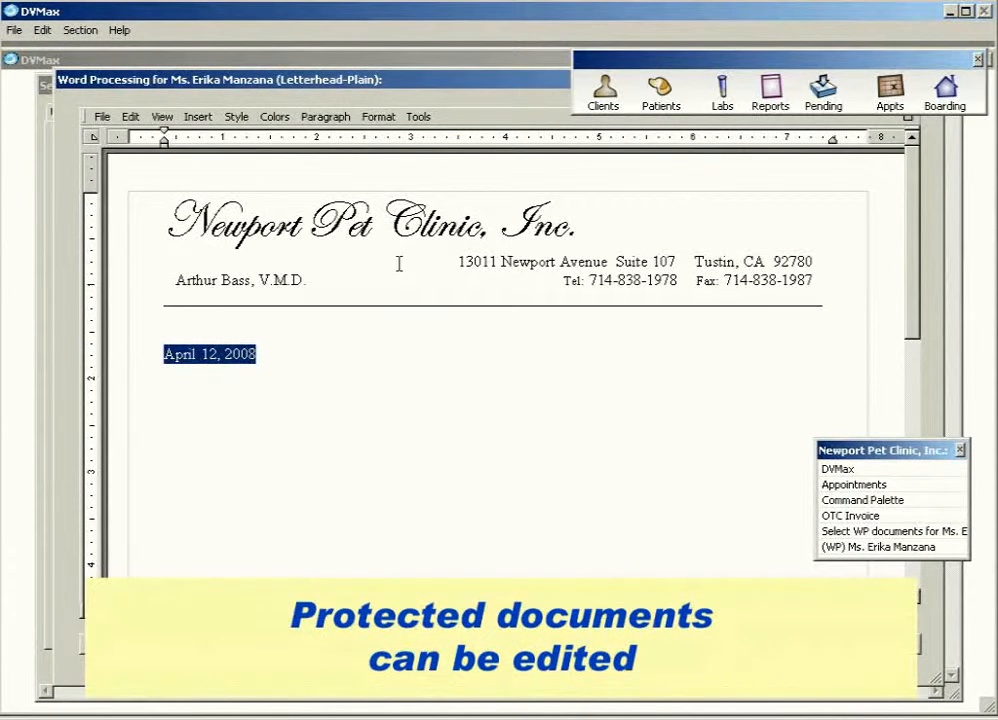
left_click(380, 117)
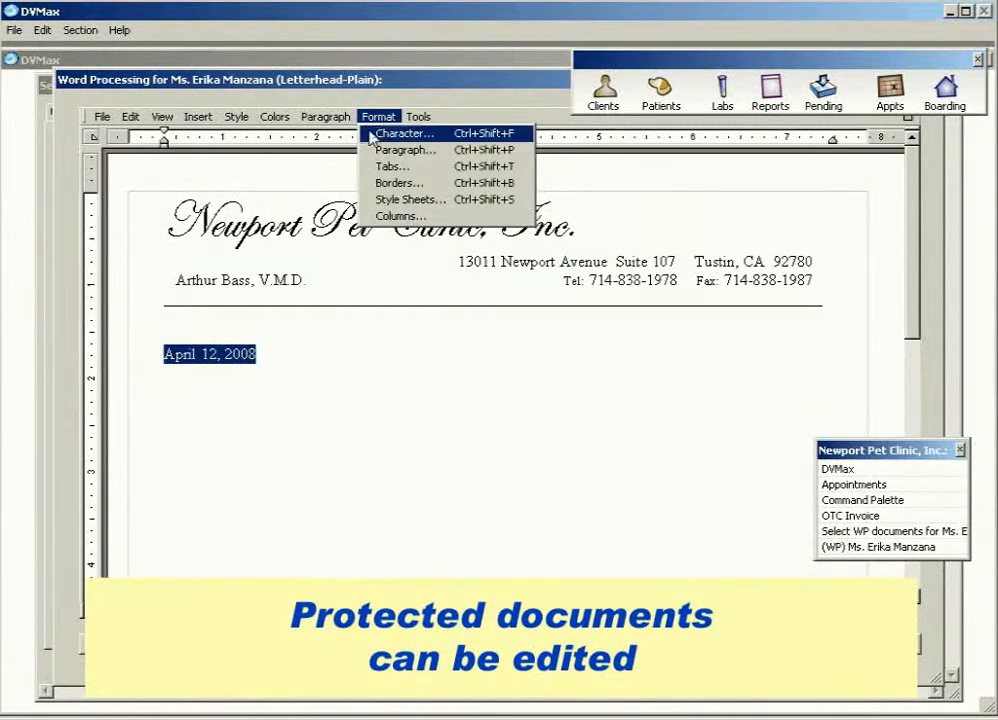
left_click(372, 134)
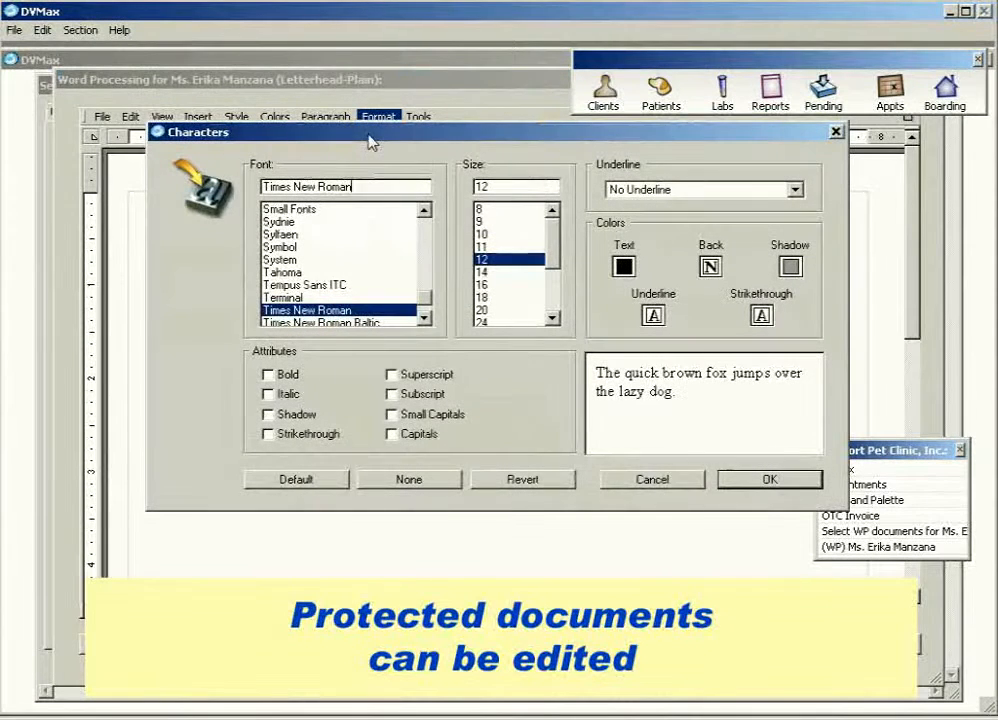
left_click(270, 376)
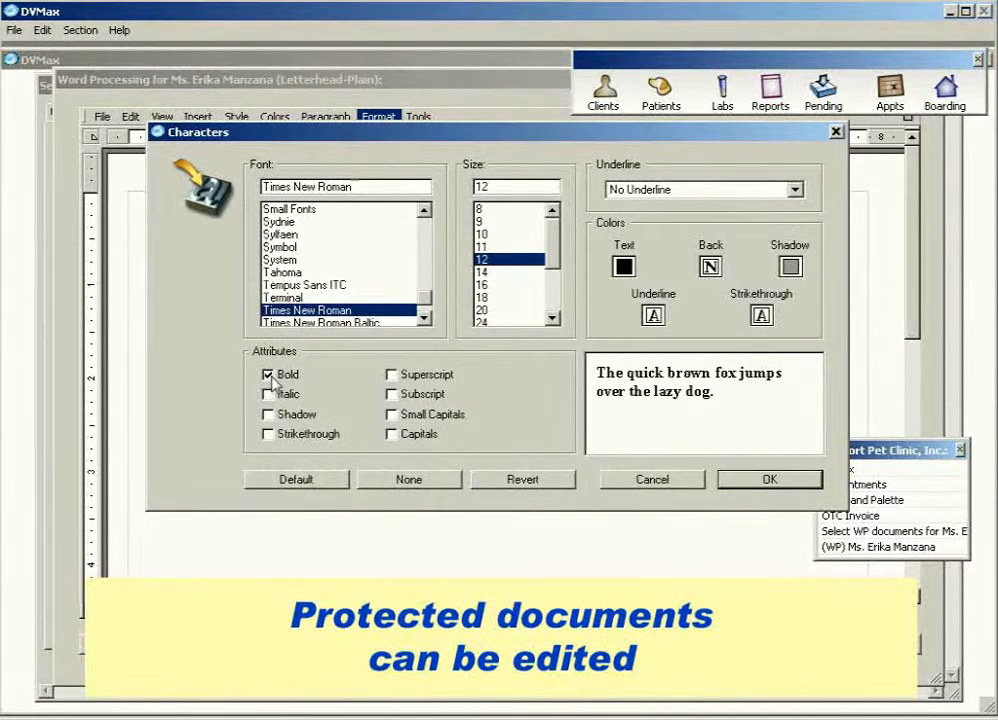
left_click(485, 273)
left_click(762, 479)
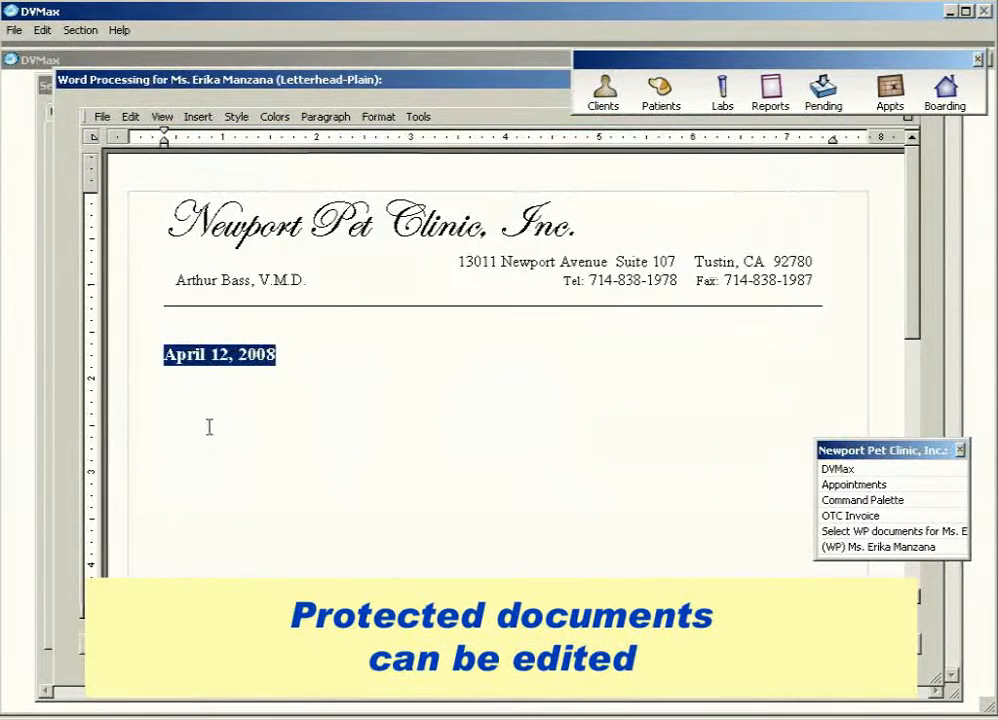
left_click(207, 420)
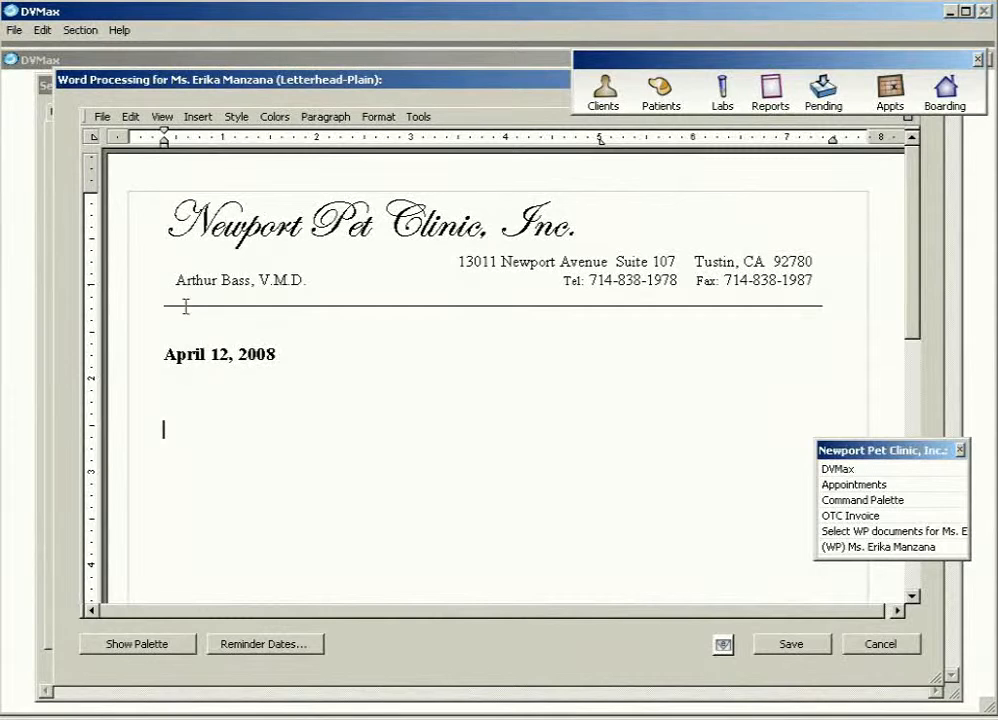
Save the edited letterhead as "*Letterhead-Plain" in the Protected Documents class, overwriting the existing version
left_click(101, 118)
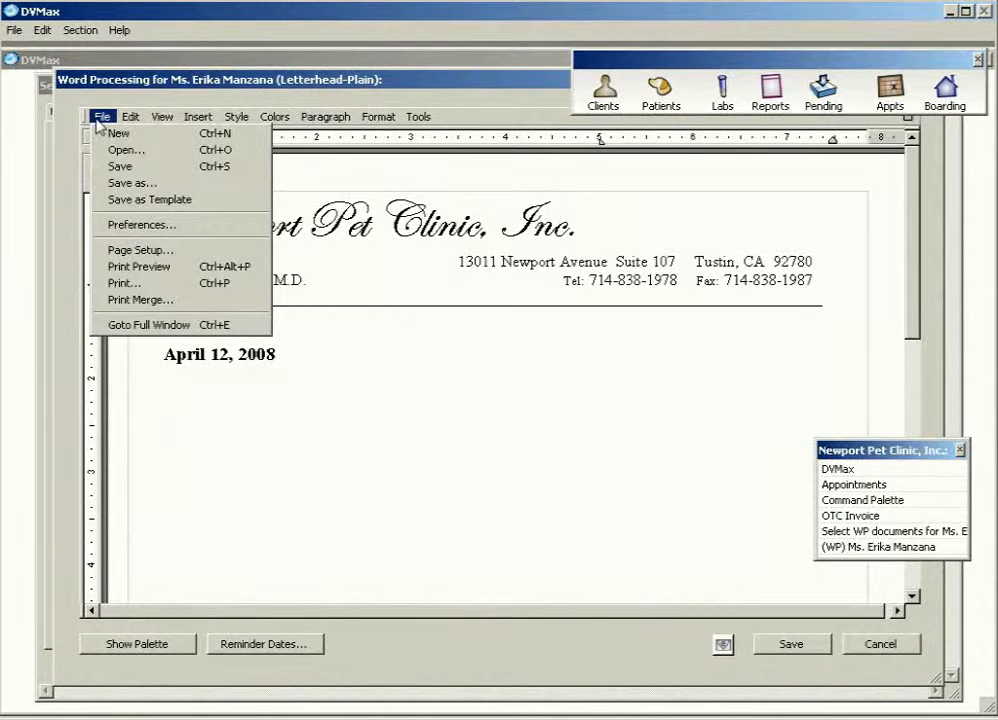
left_click(101, 188)
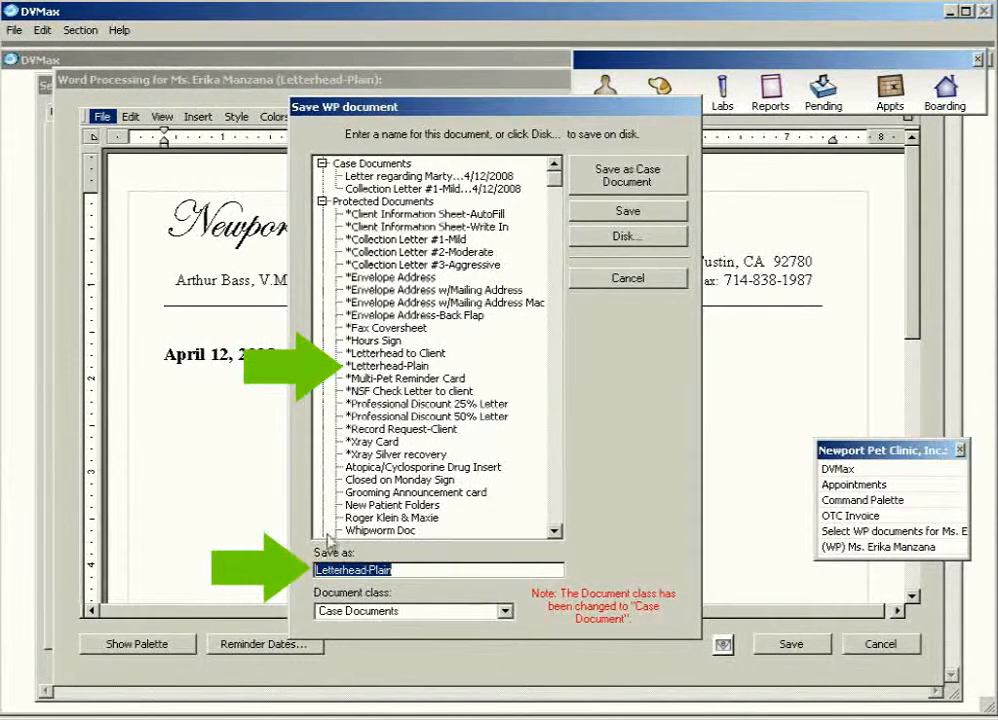
left_click(316, 569)
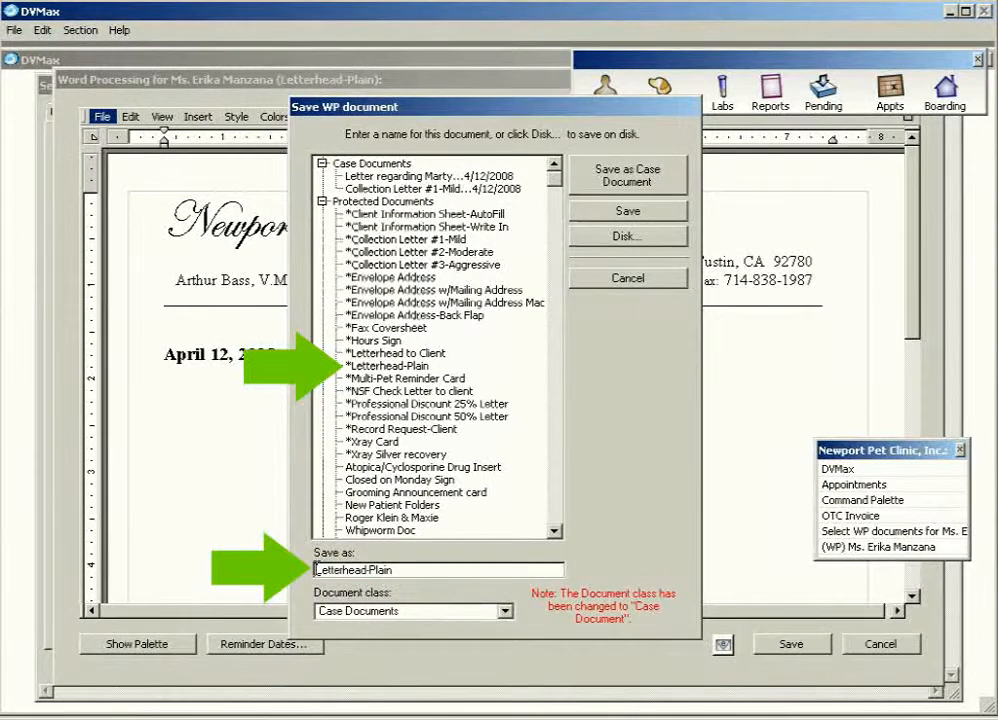
type("*")
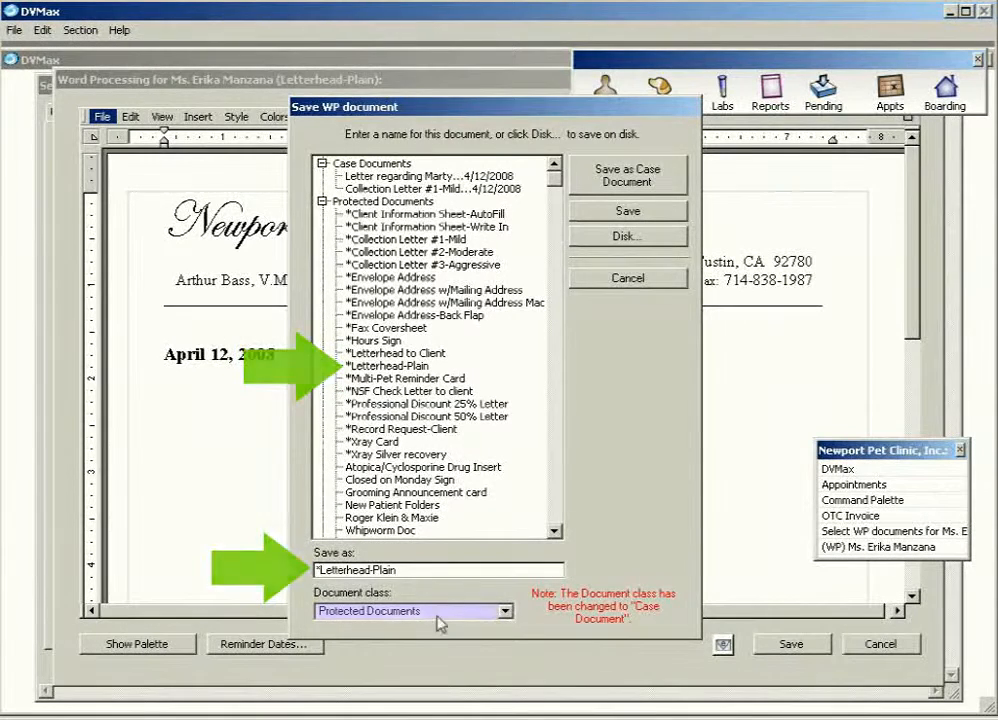
left_click(614, 215)
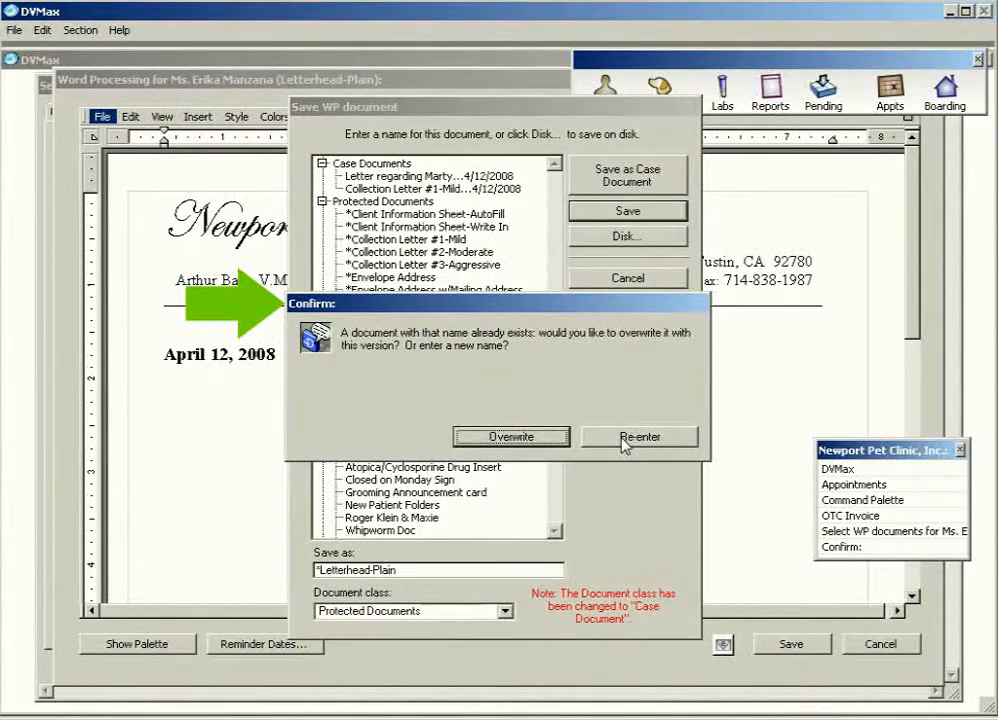
left_click(540, 442)
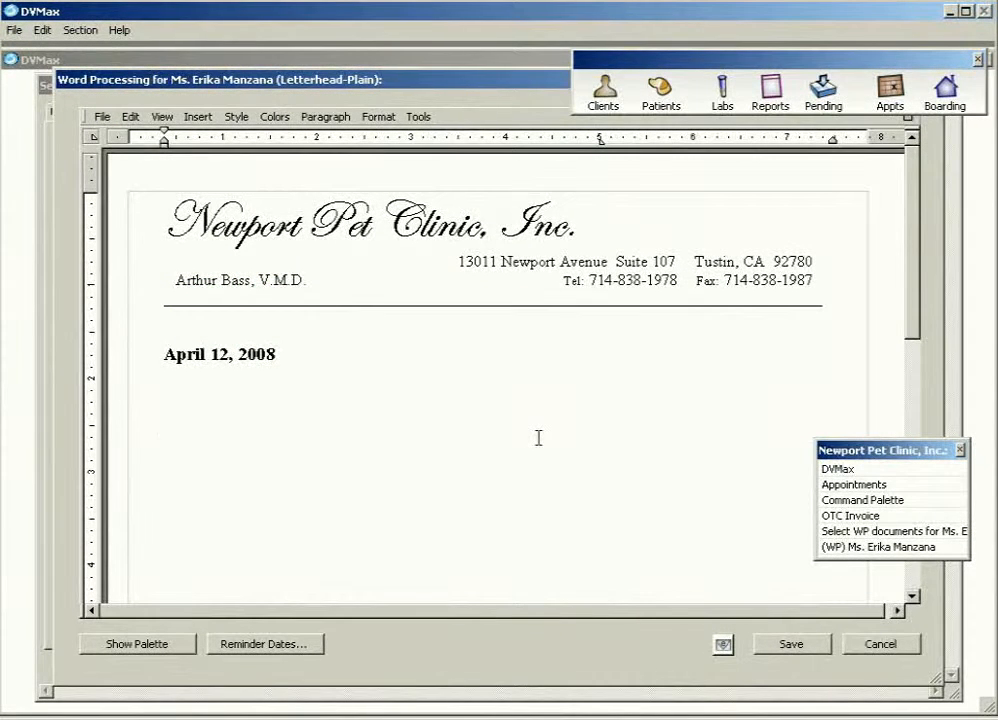
Reopen the protected document Letterhead-Plain to check its date formatting, and close the word processing window
left_click(101, 118)
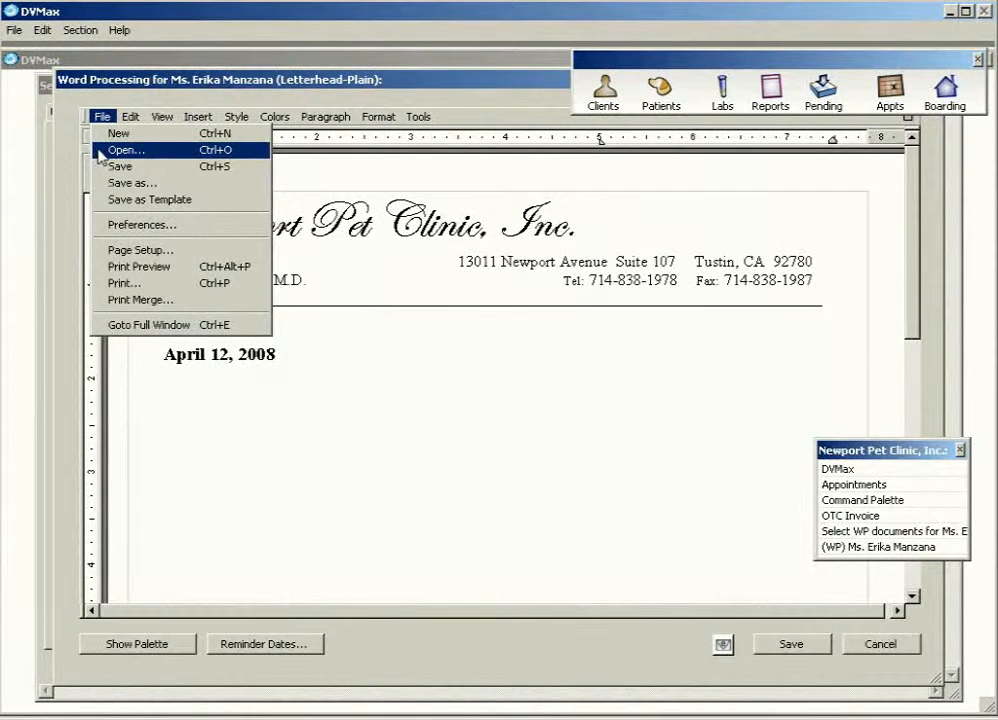
left_click(100, 152)
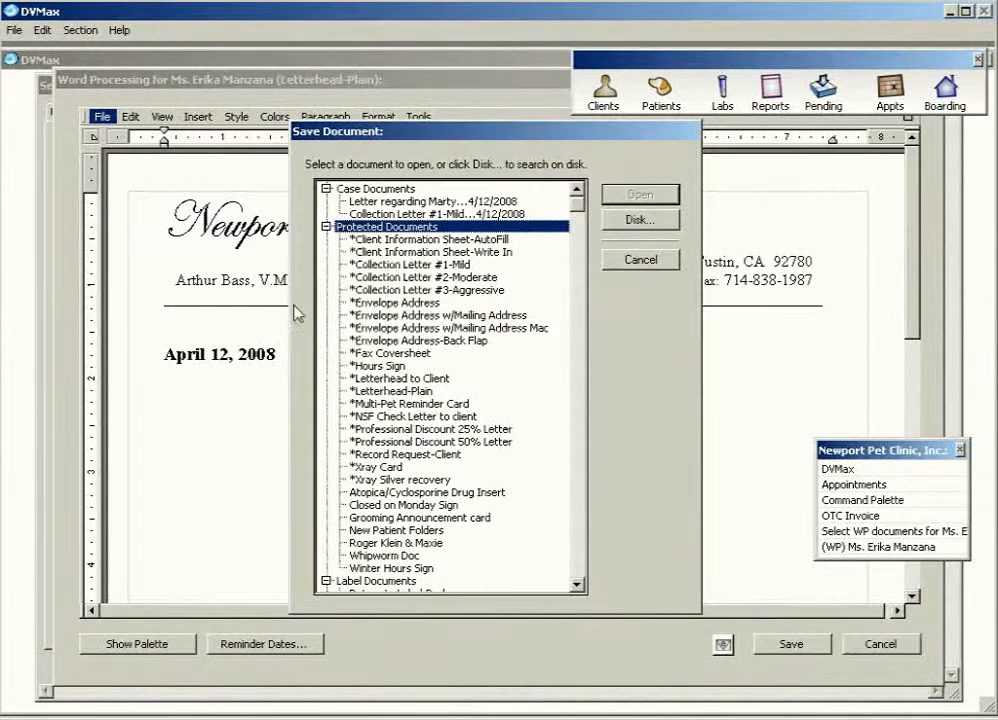
left_click(398, 392)
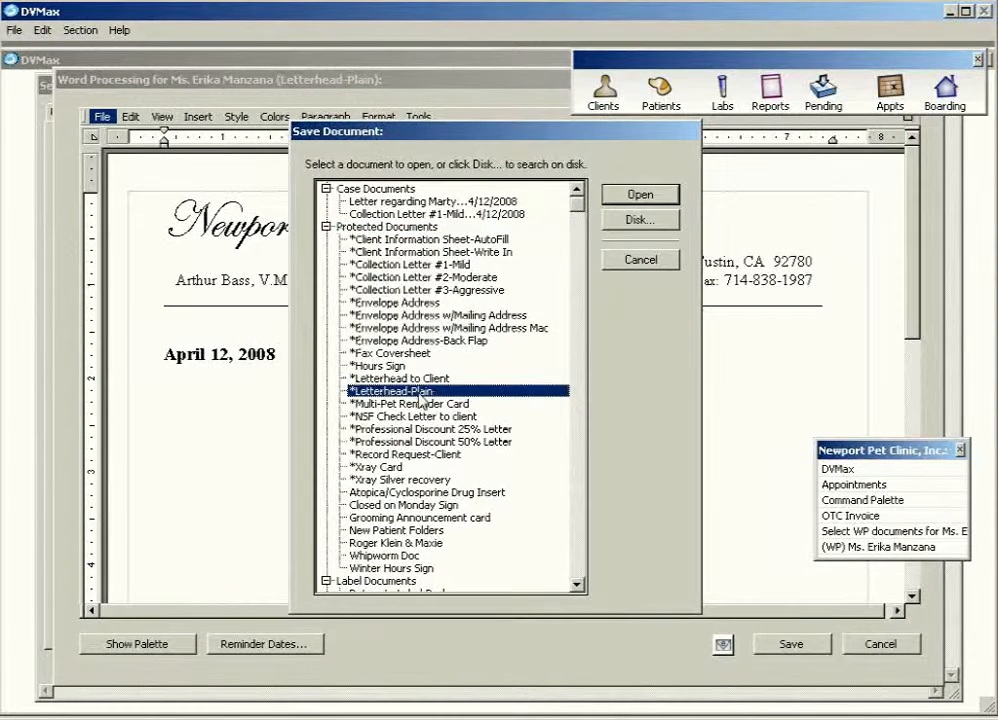
left_click(620, 195)
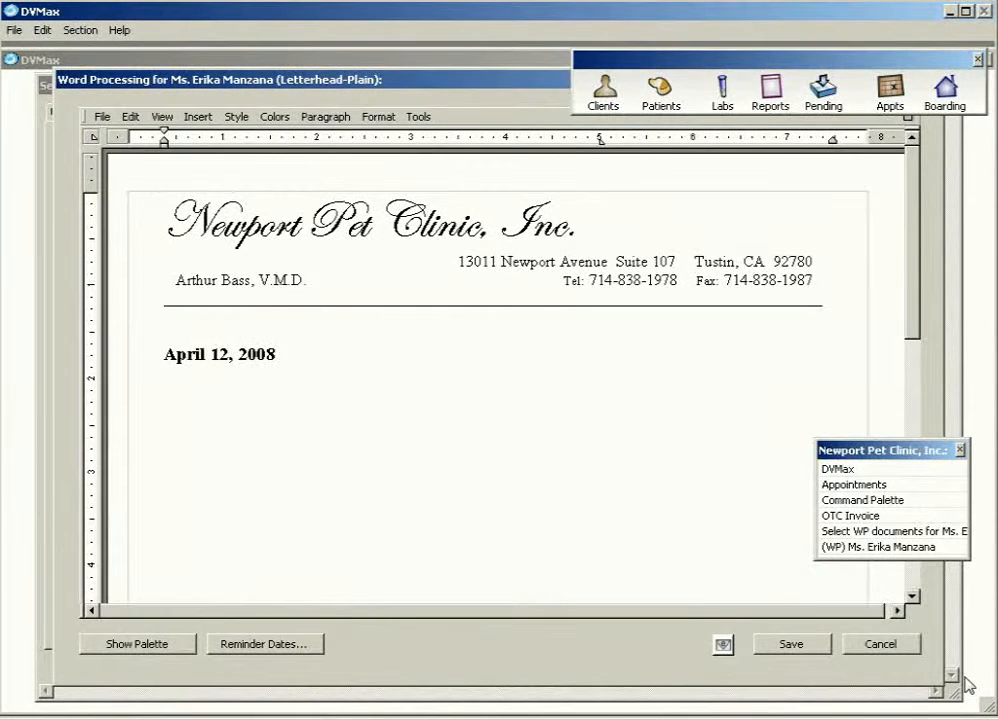
left_click(880, 644)
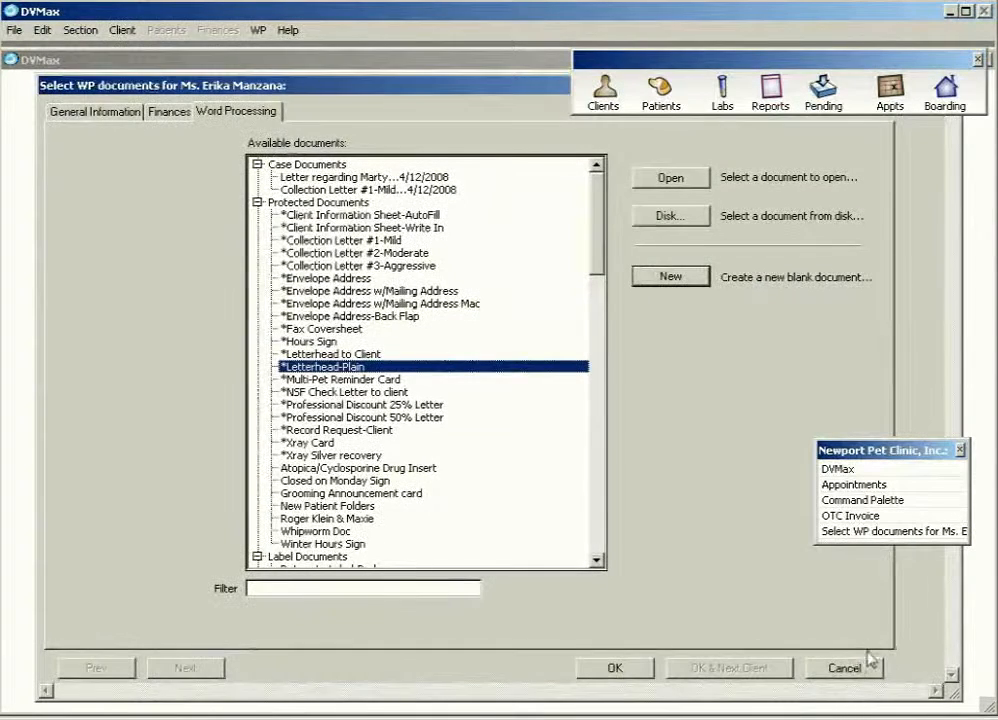
Open the record of the client's patient Britney and show its available word processing documents
left_click(93, 113)
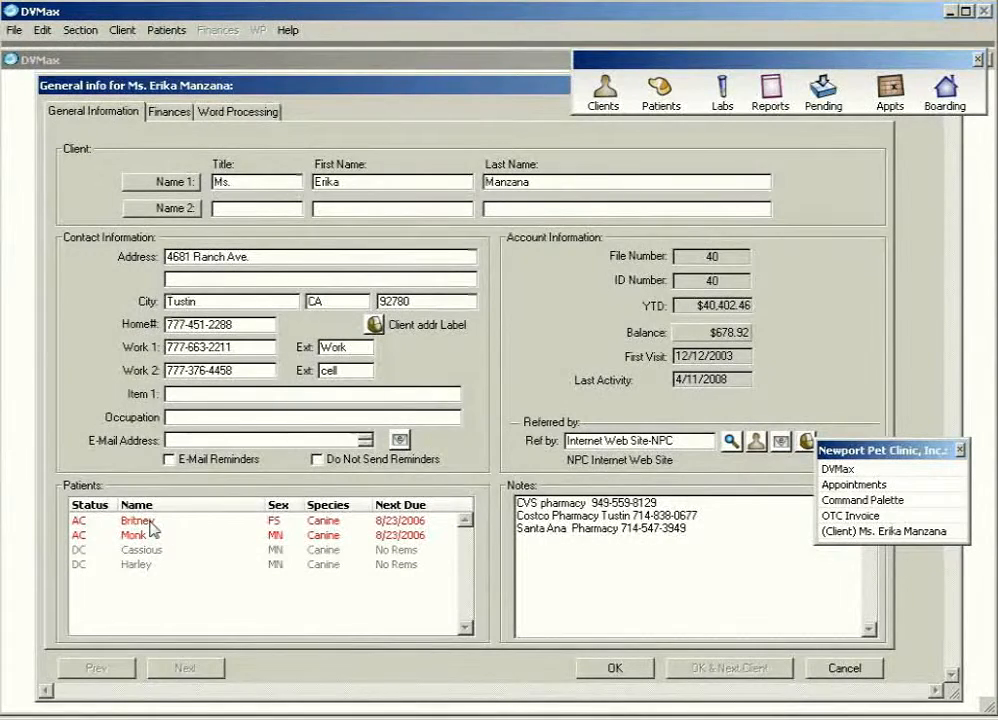
double_click(150, 522)
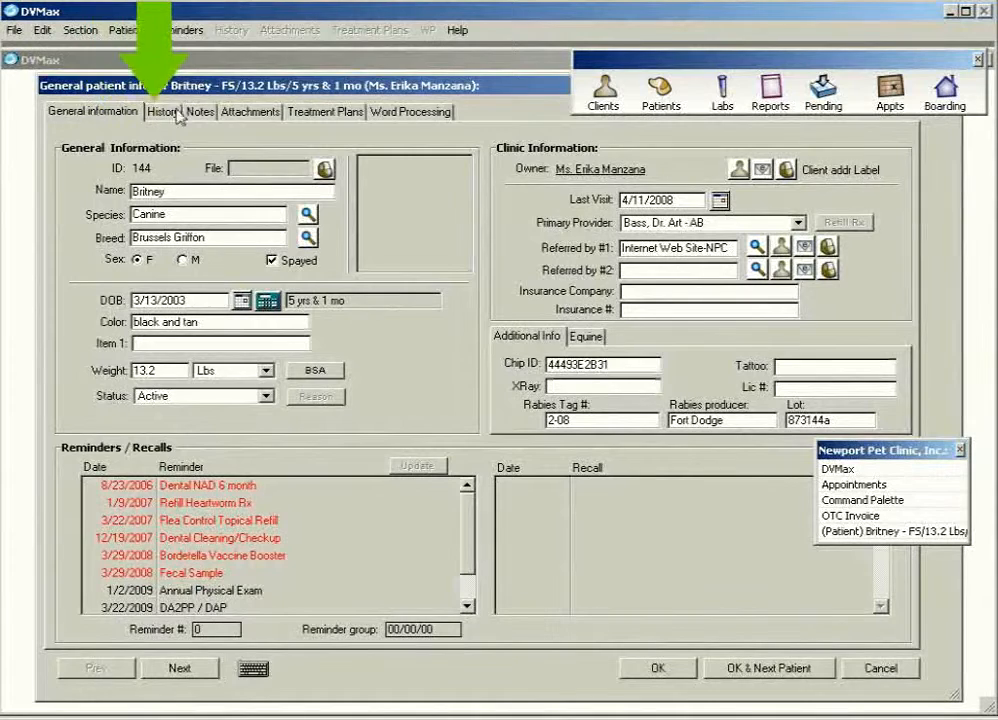
left_click(435, 115)
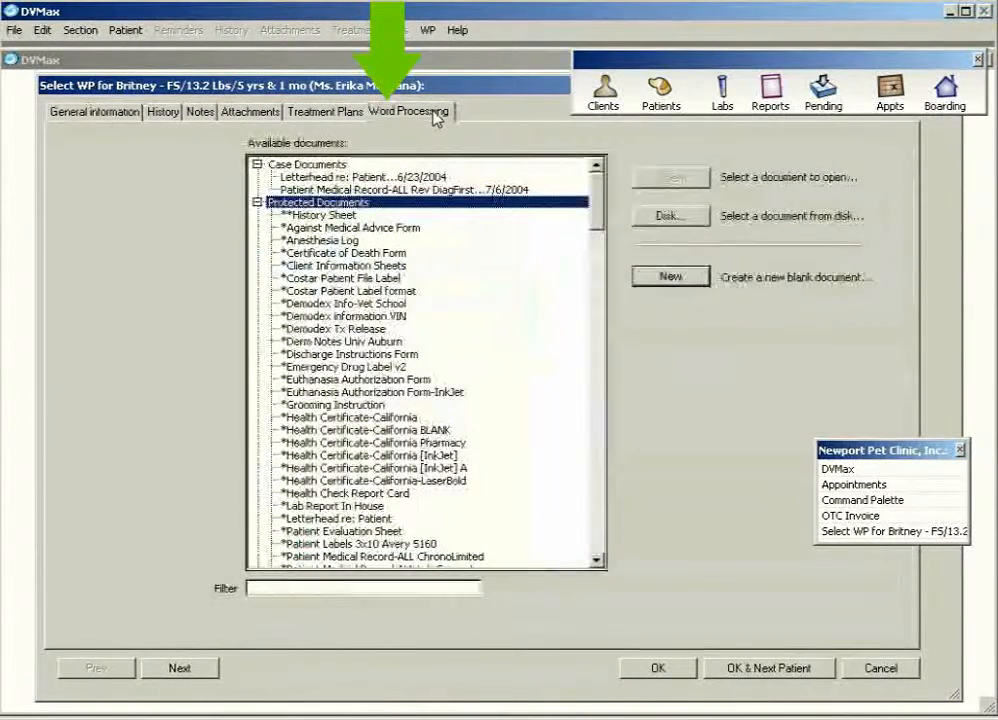